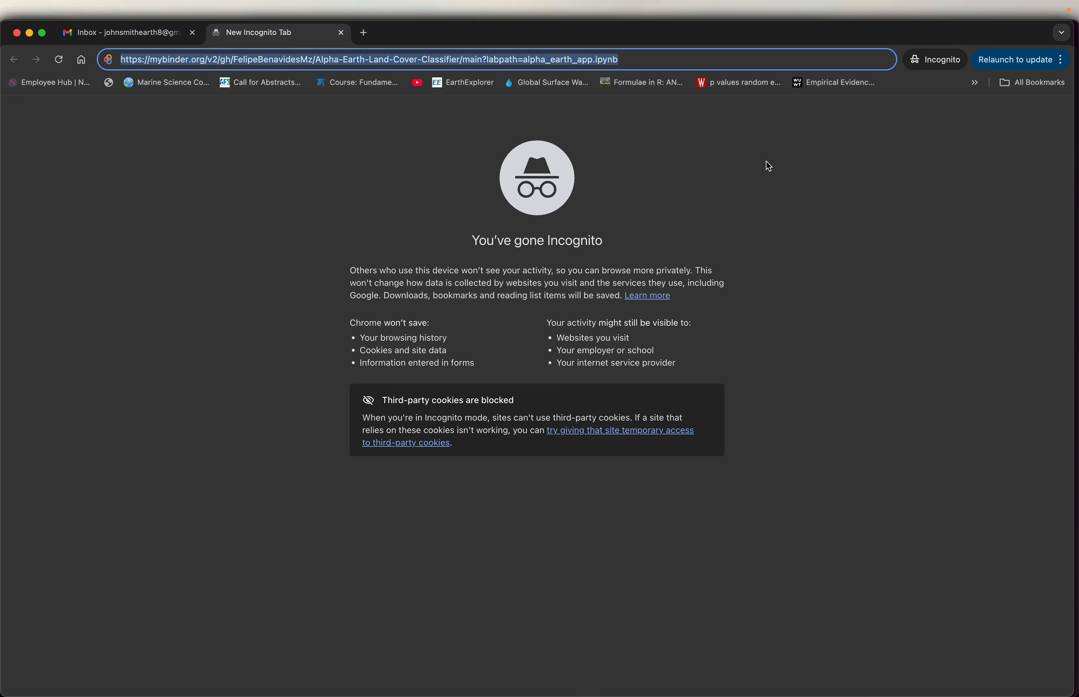
- Load the alpha_earth_app.ipynb notebook of the Alpha-Earth-Land-Cover-Classifier repository from mybinder.org and run all its cells
key("Return")
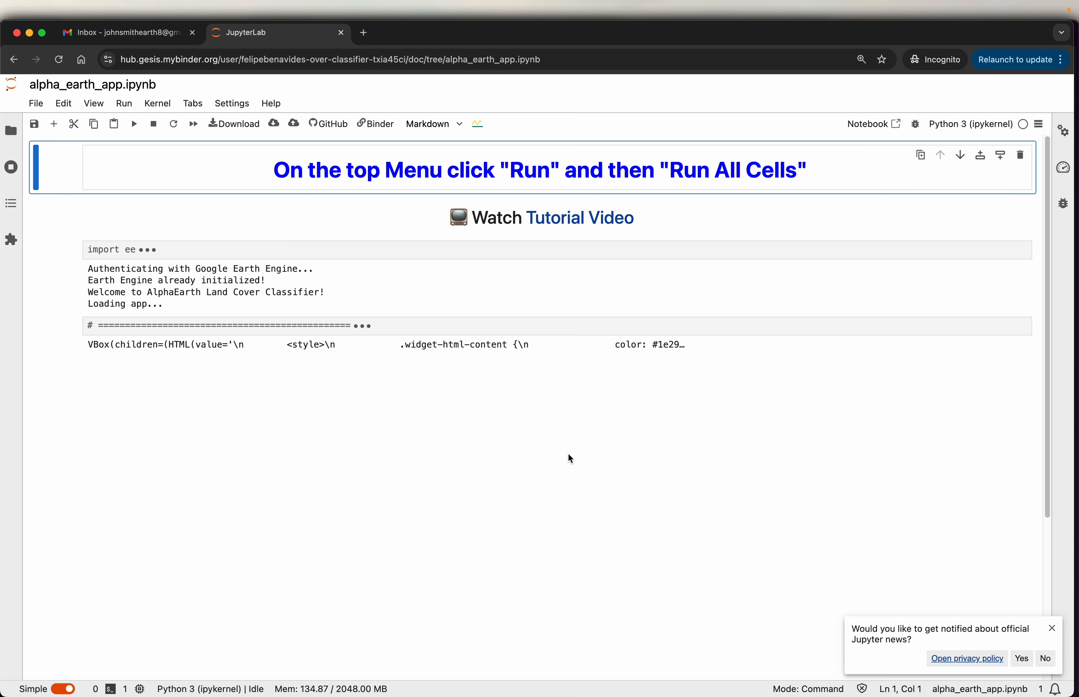
left_click(128, 107)
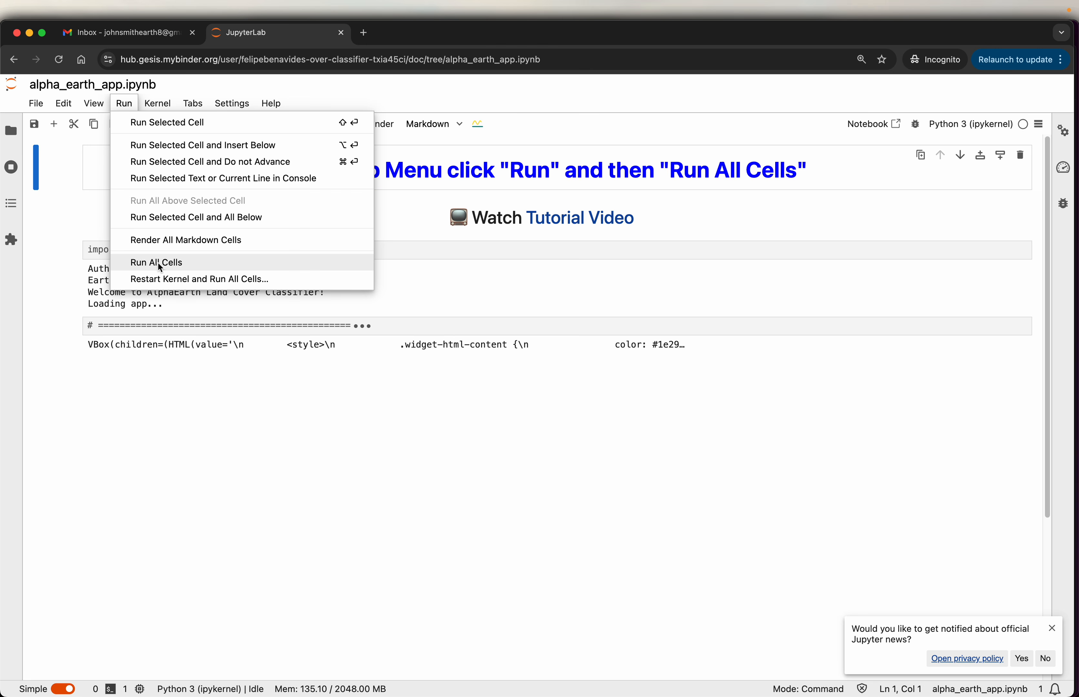
left_click(189, 263)
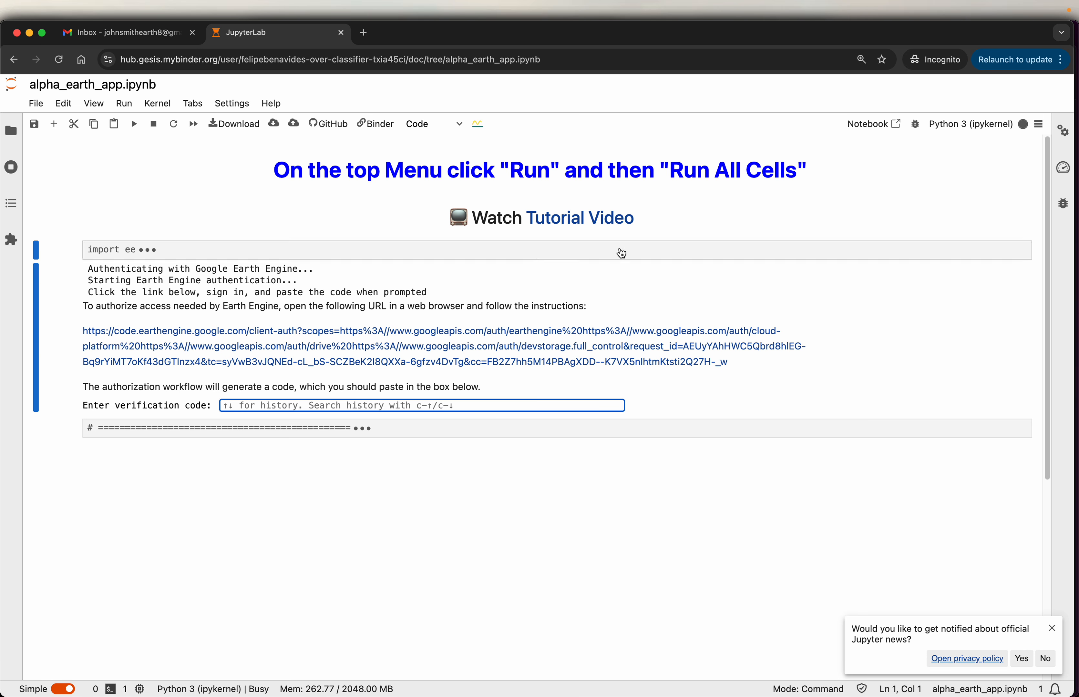
- Open the notebook's Earth Engine authorization link and create a new Cloud Project with the ID ee-my-first-project1990
left_click(394, 334)
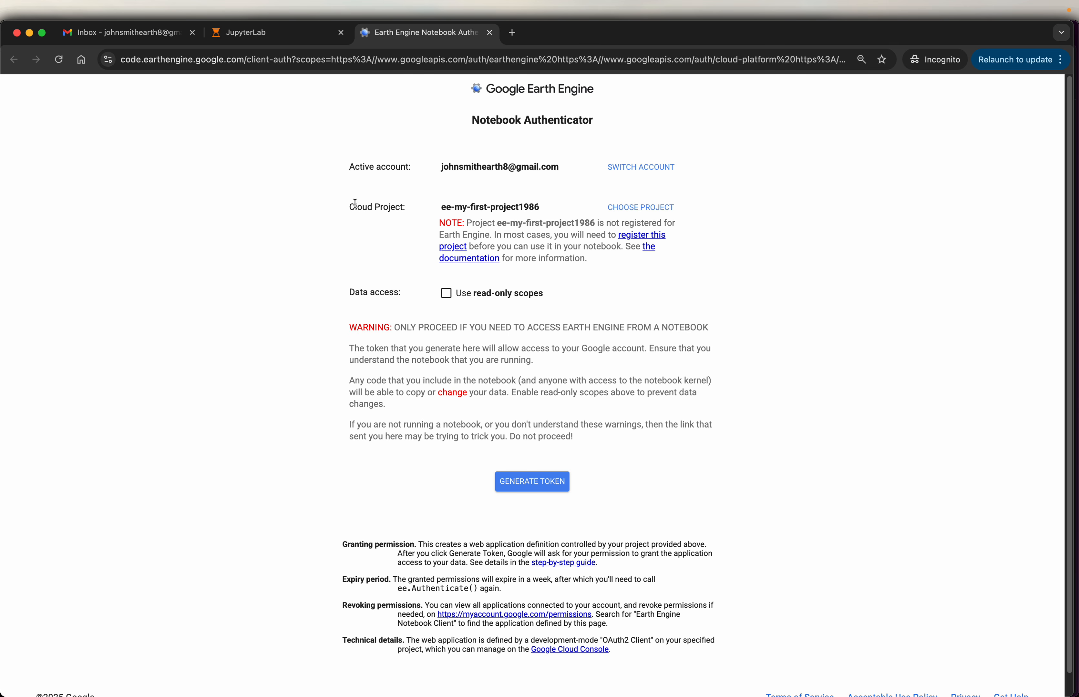
left_click_drag(349, 206, 403, 210)
left_click(644, 209)
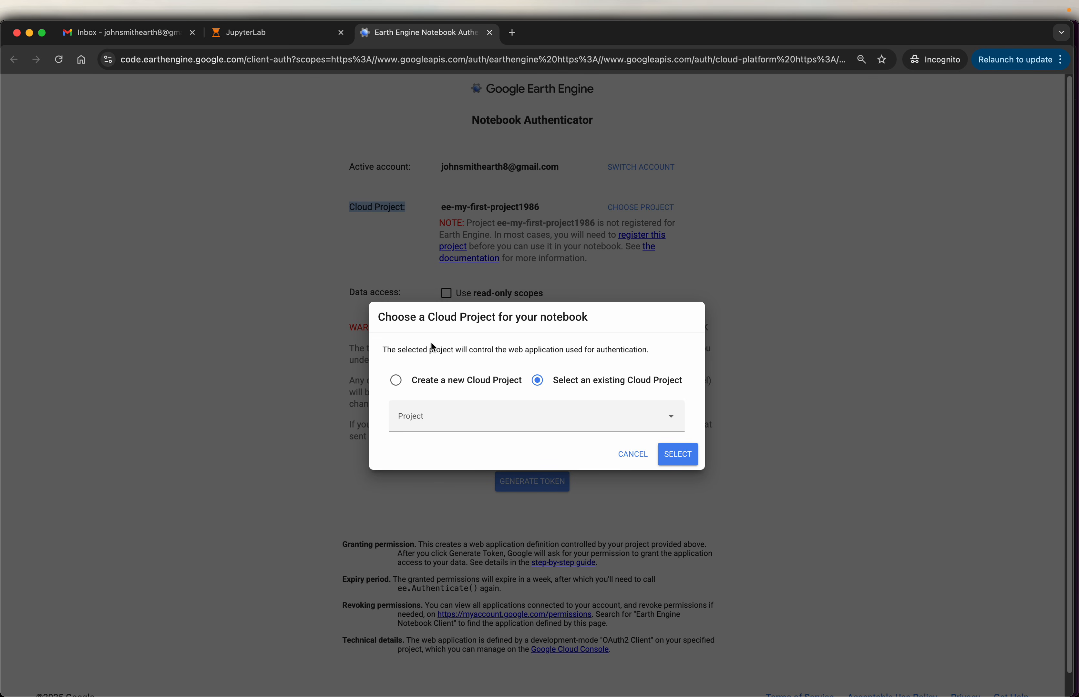
left_click(396, 381)
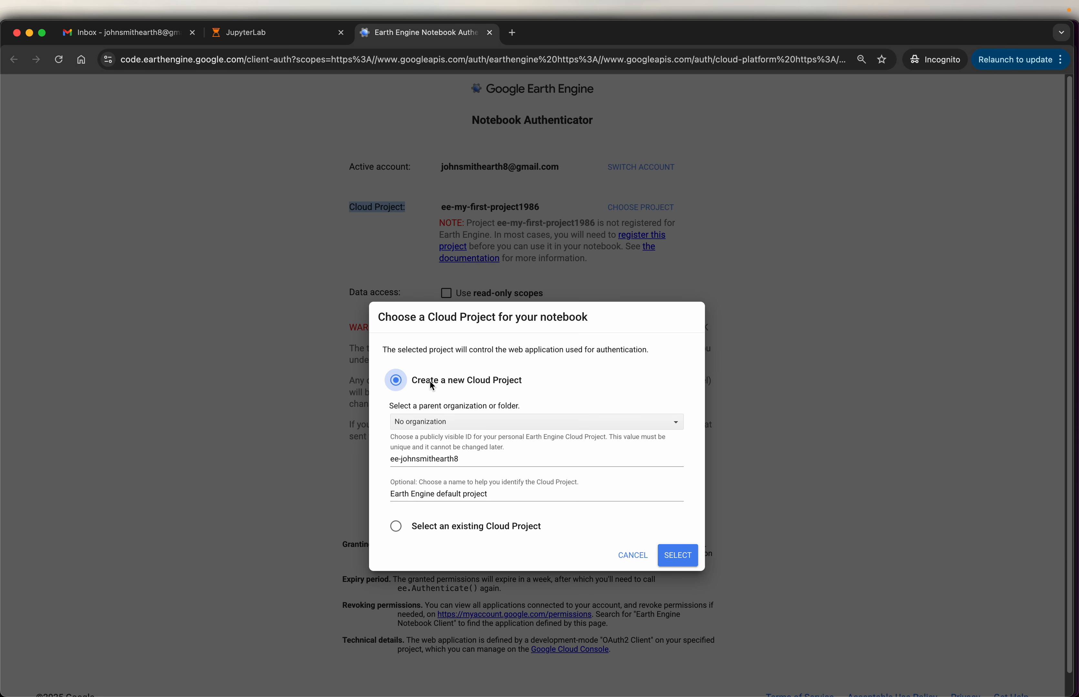
double_click(492, 460)
triple_click(492, 460)
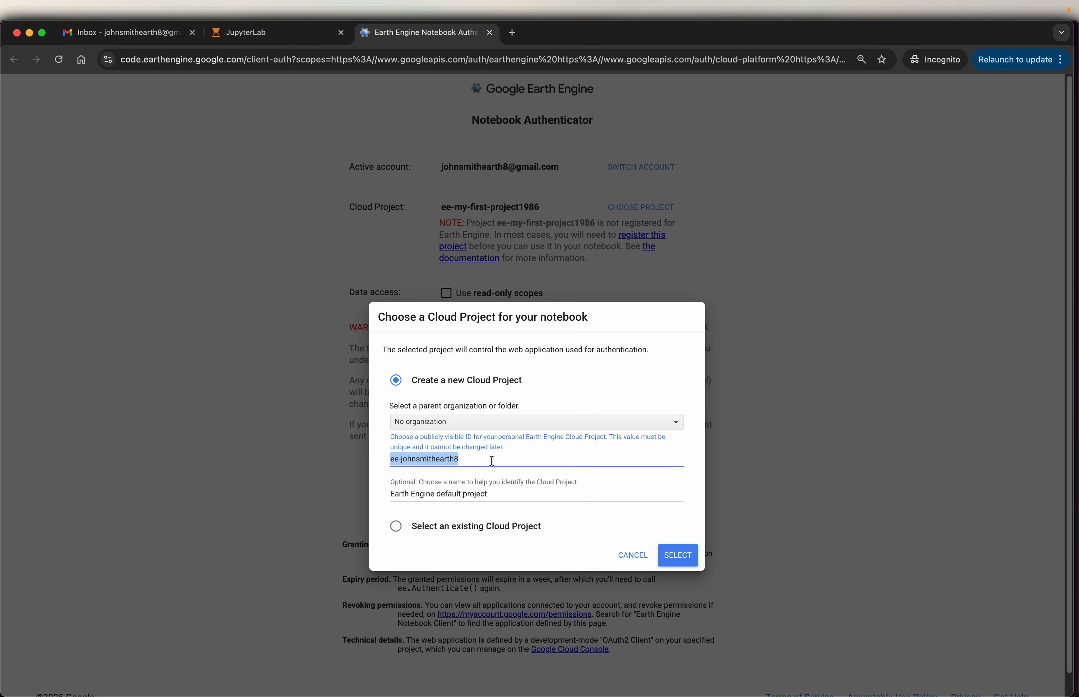
type("ee-")
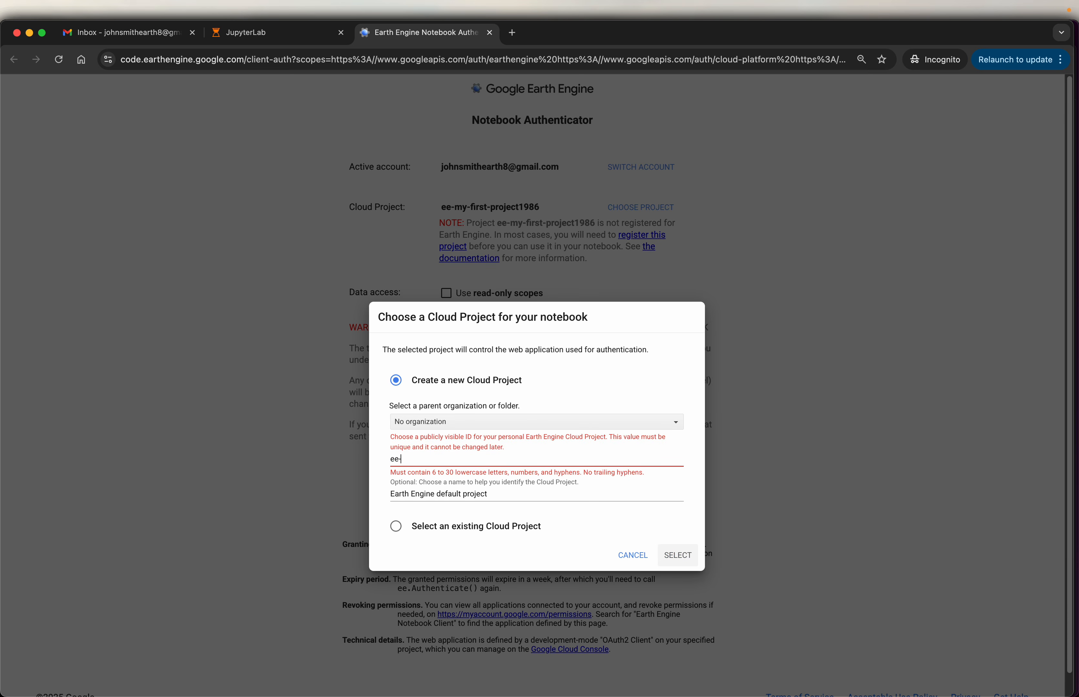
type("my-first")
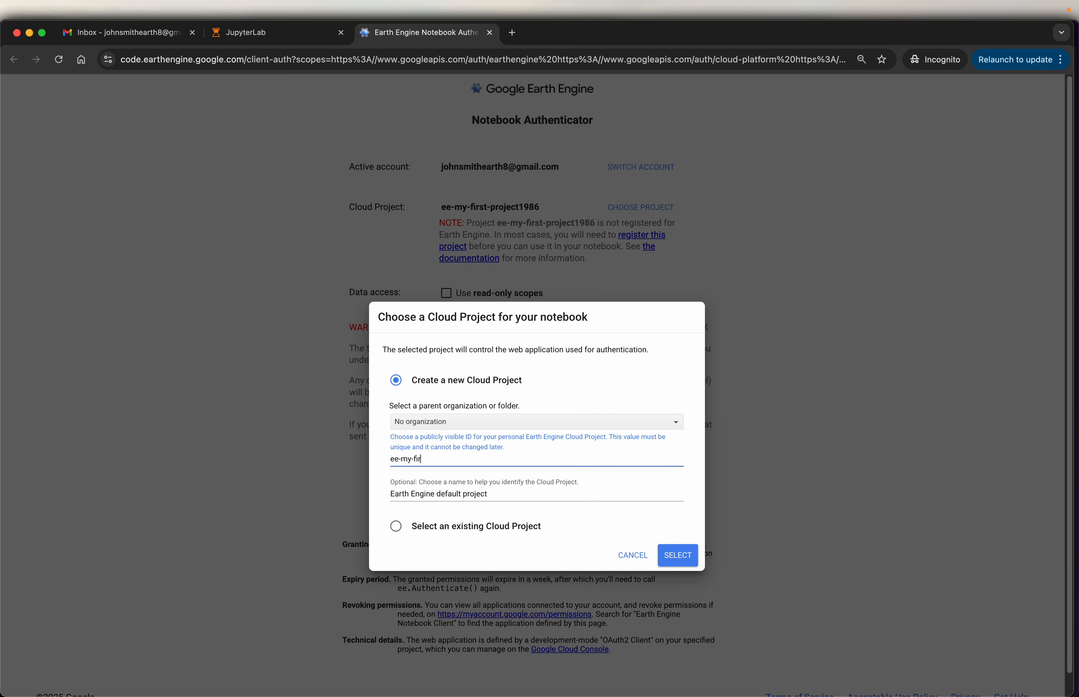
type("-project1990")
left_click_drag(402, 460, 390, 460)
left_click(683, 561)
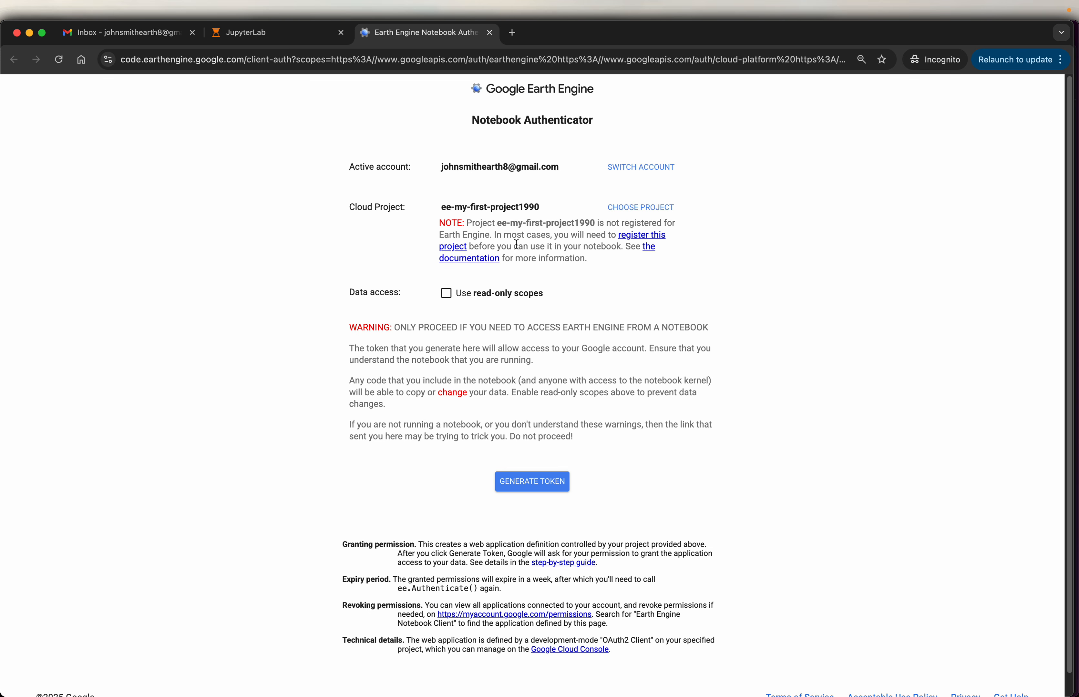
- Start registering the new Cloud project for noncommercial Earth Engine use, with Other as the organization type
left_click(641, 243)
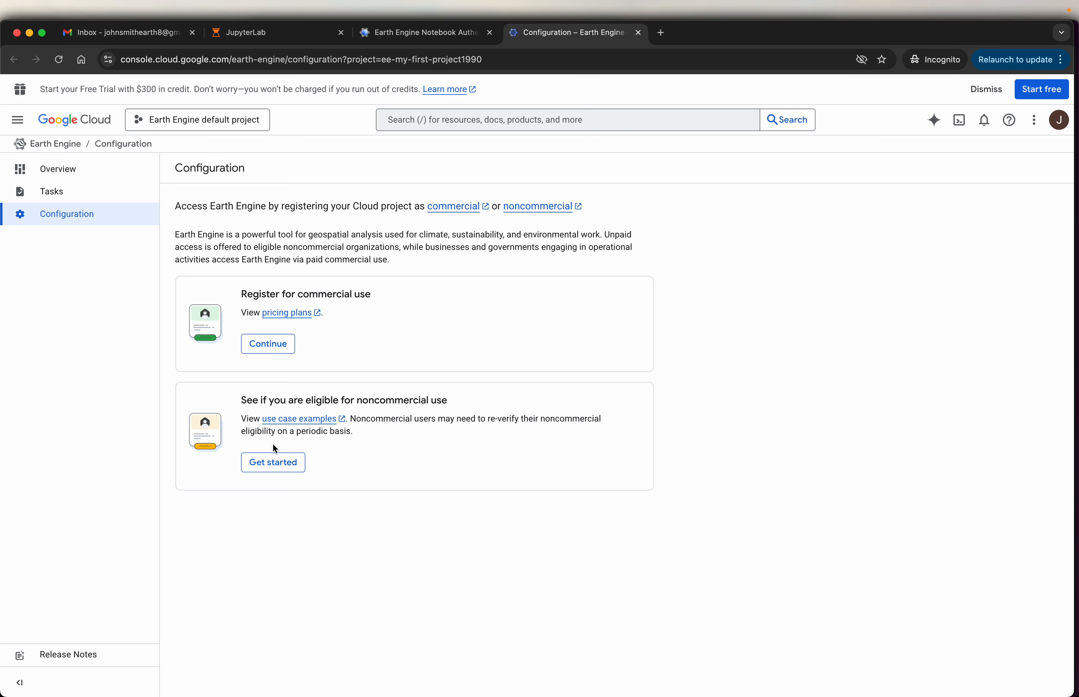
left_click(273, 472)
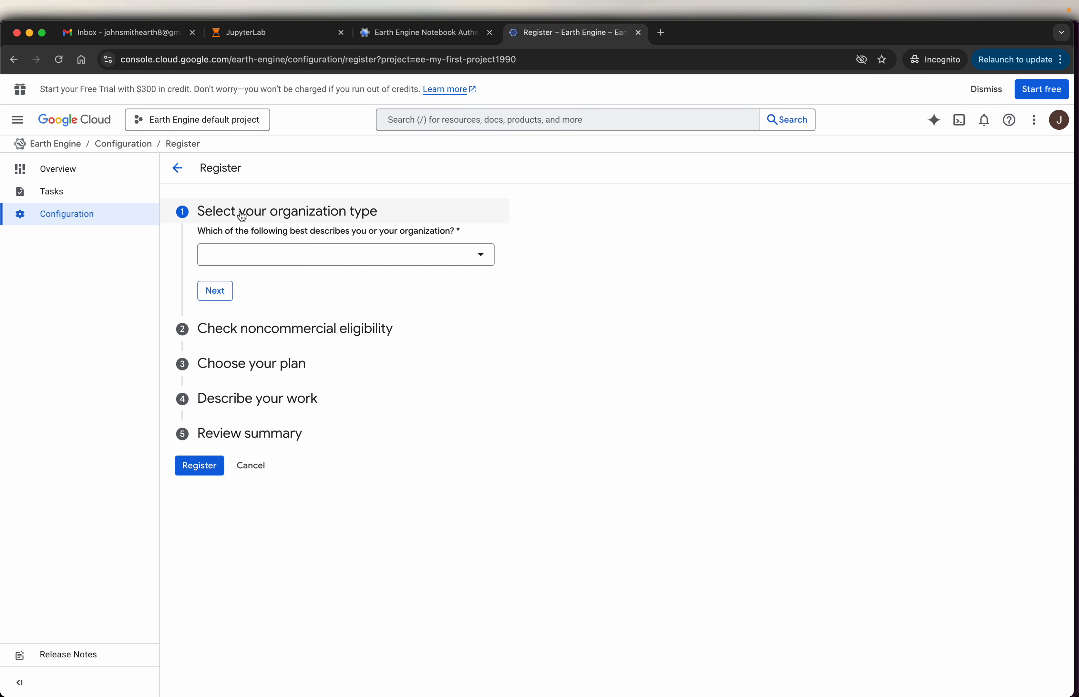
left_click(481, 257)
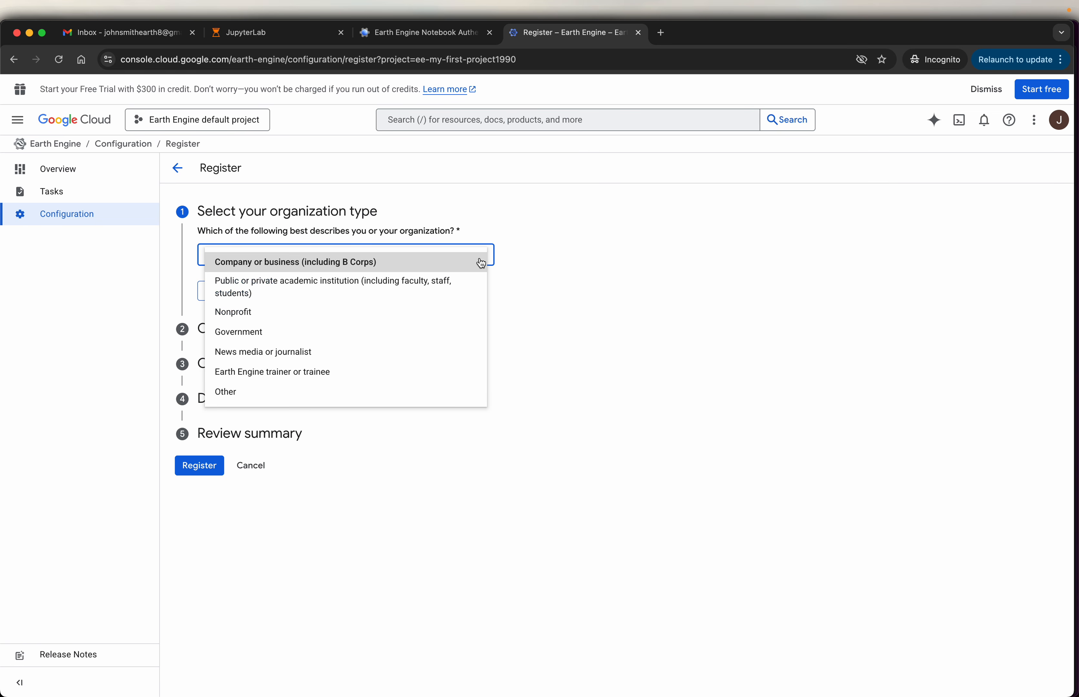
left_click(237, 397)
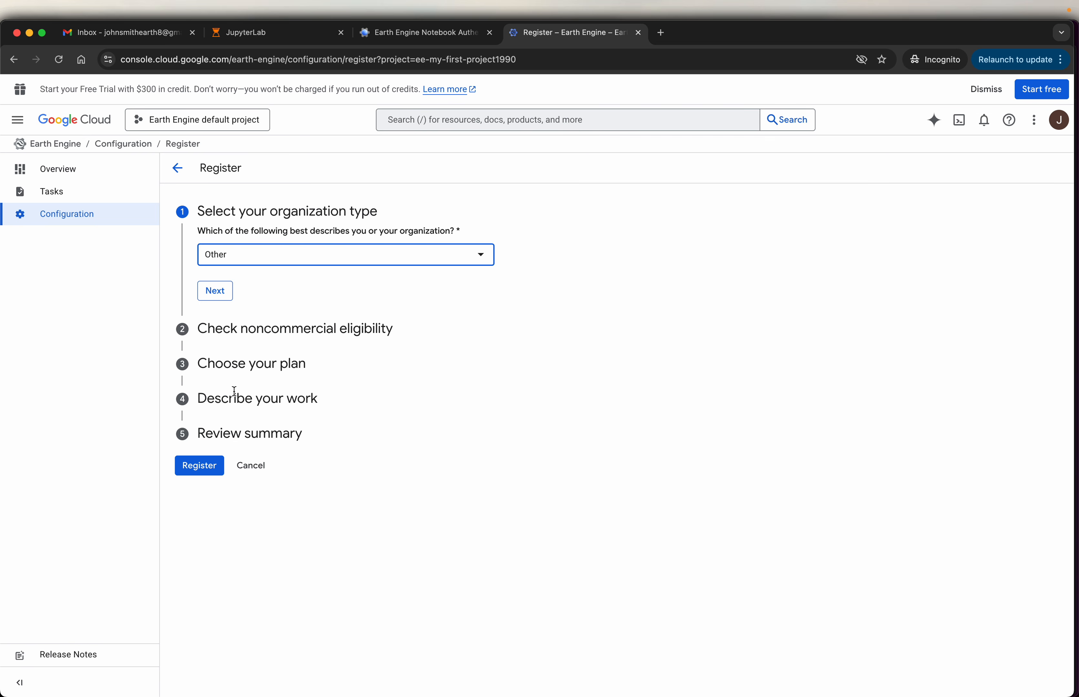
left_click(217, 293)
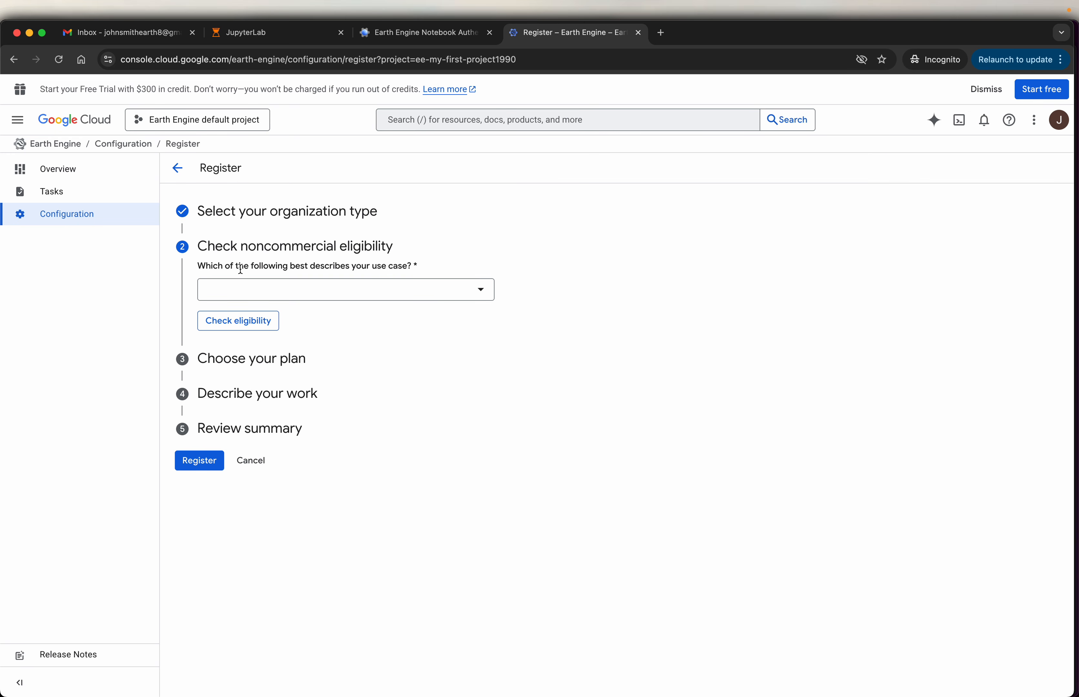
- Check noncommercial eligibility with the use case Individual research or noncommercial use and the explanation "Self learning about Google Alpha Earth"
left_click(474, 296)
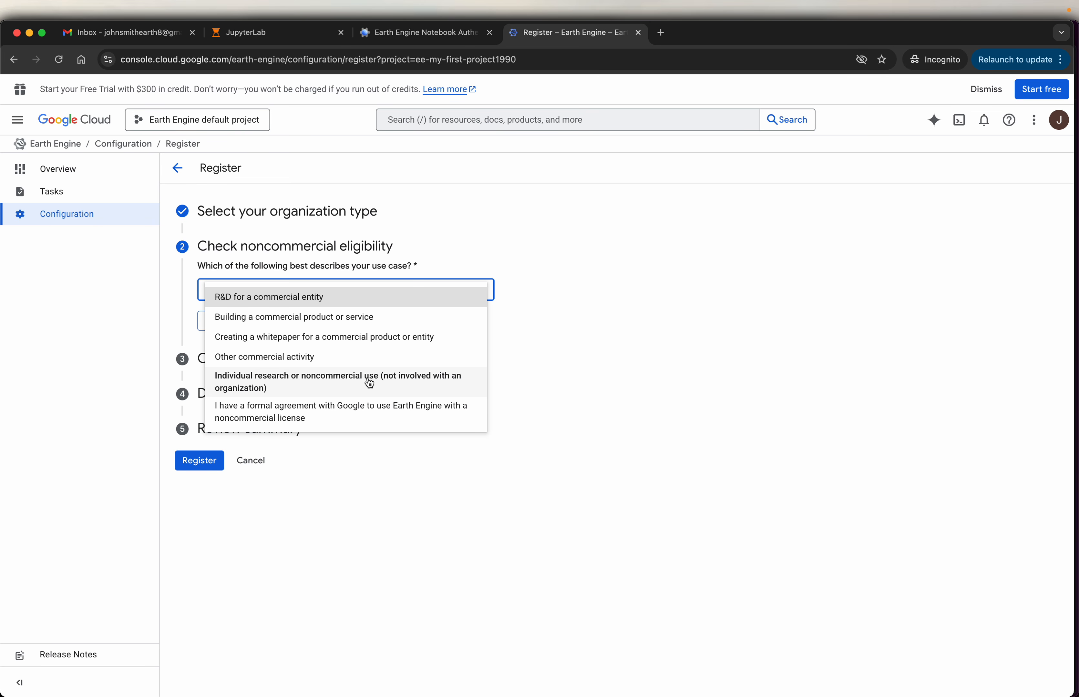
left_click(297, 381)
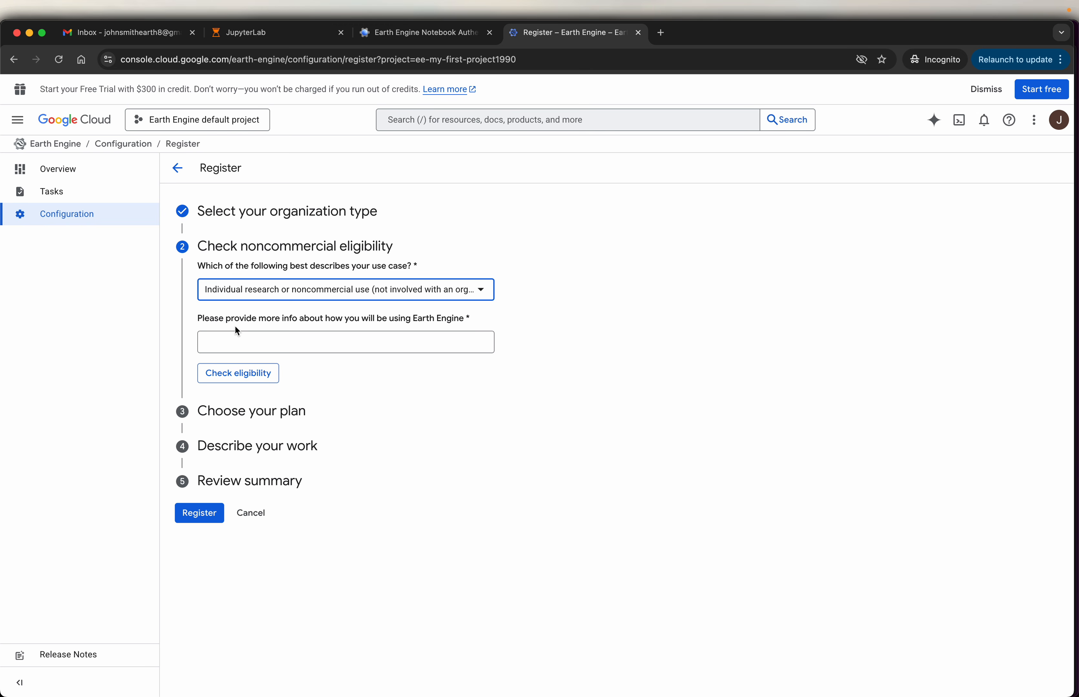
left_click(390, 340)
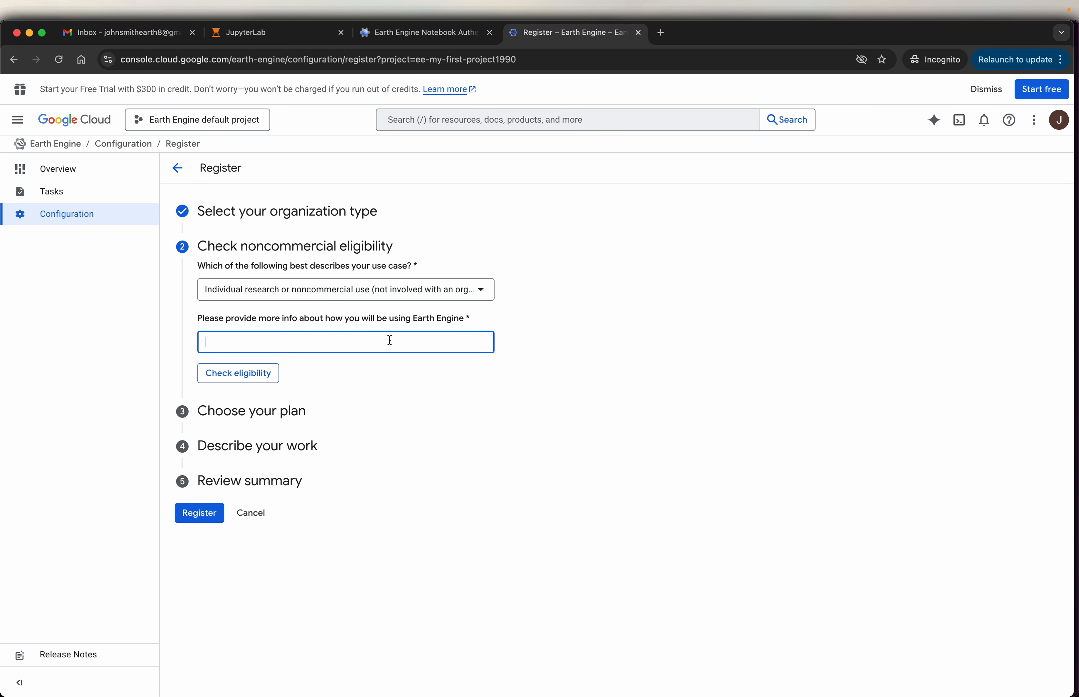
type("A")
key("BackSpace")
type("Sele")
type("f learning abo")
type("ut Google Alpha")
type(" Earth")
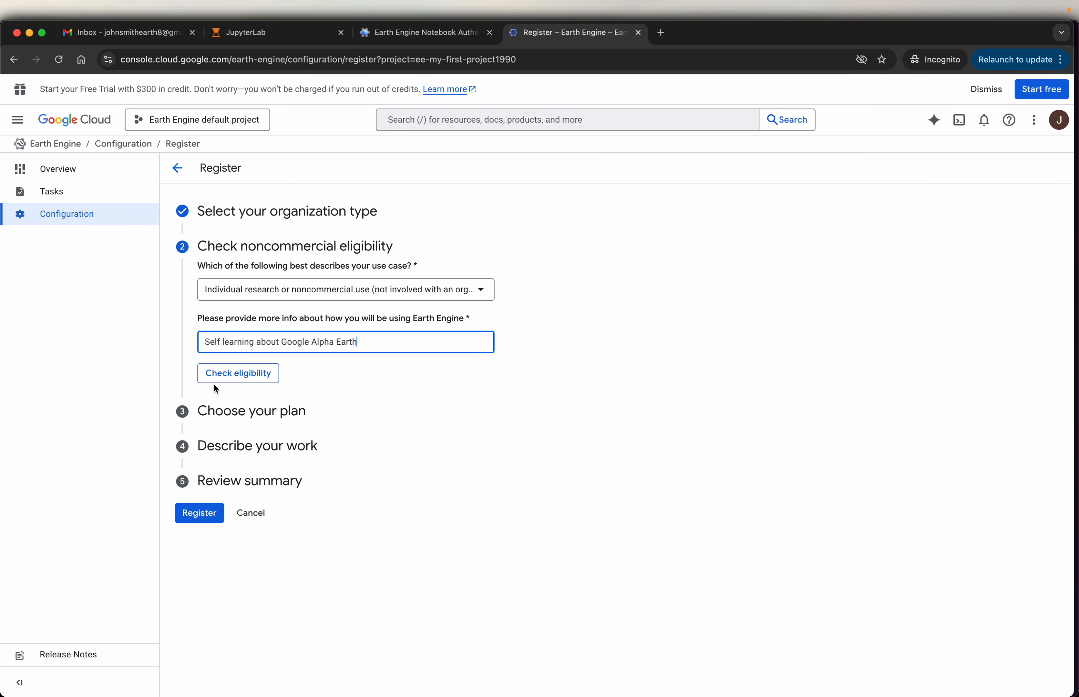
left_click(216, 374)
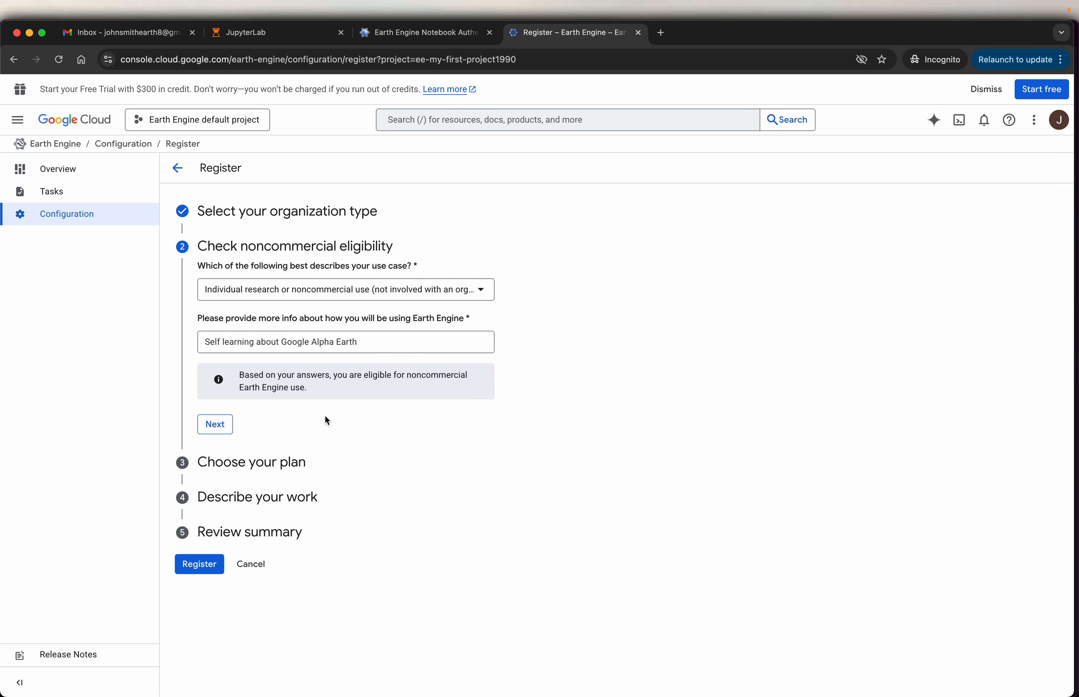
left_click(222, 431)
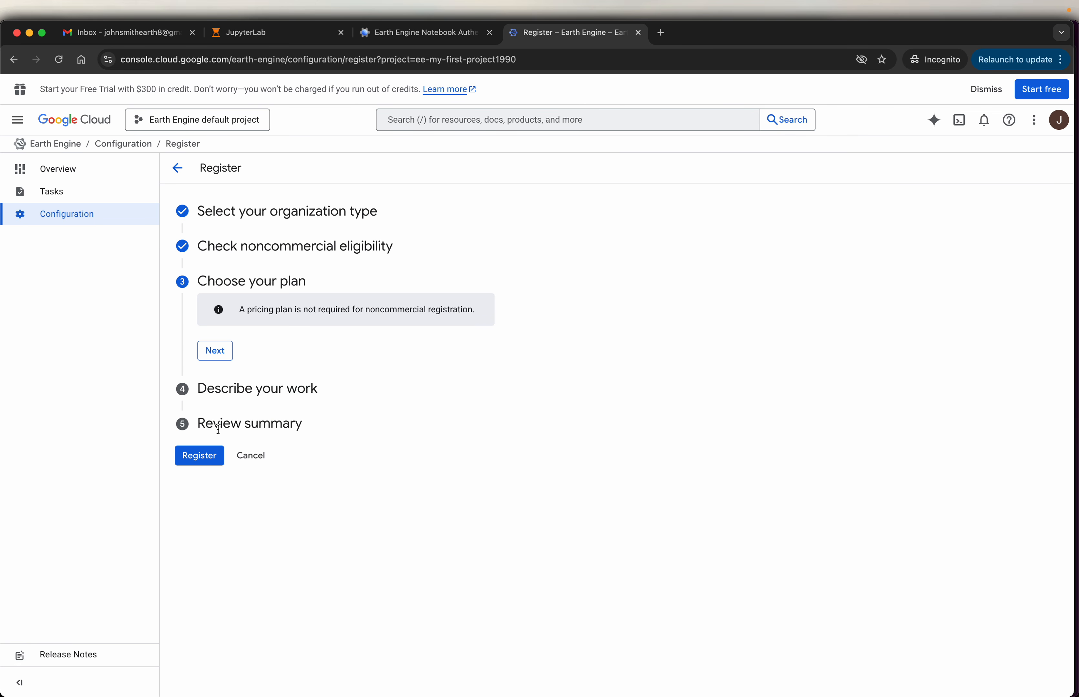
- Continue past the plan stage and describe the work with the category Adaptation and the Earth Engine use Other
left_click(227, 356)
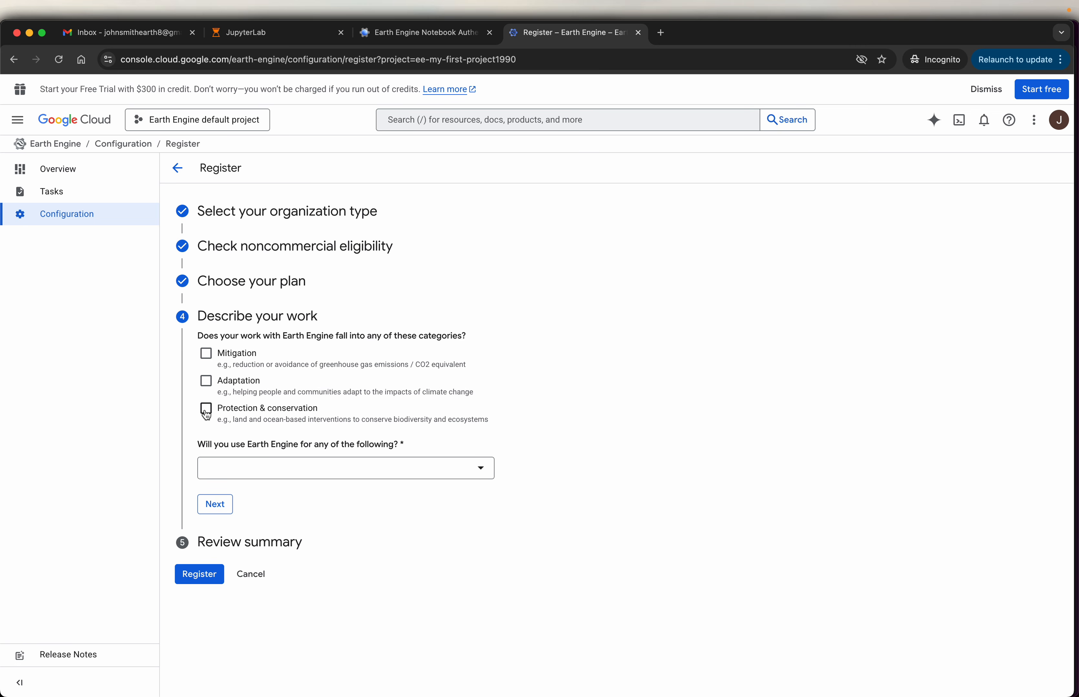
left_click(205, 381)
left_click(470, 471)
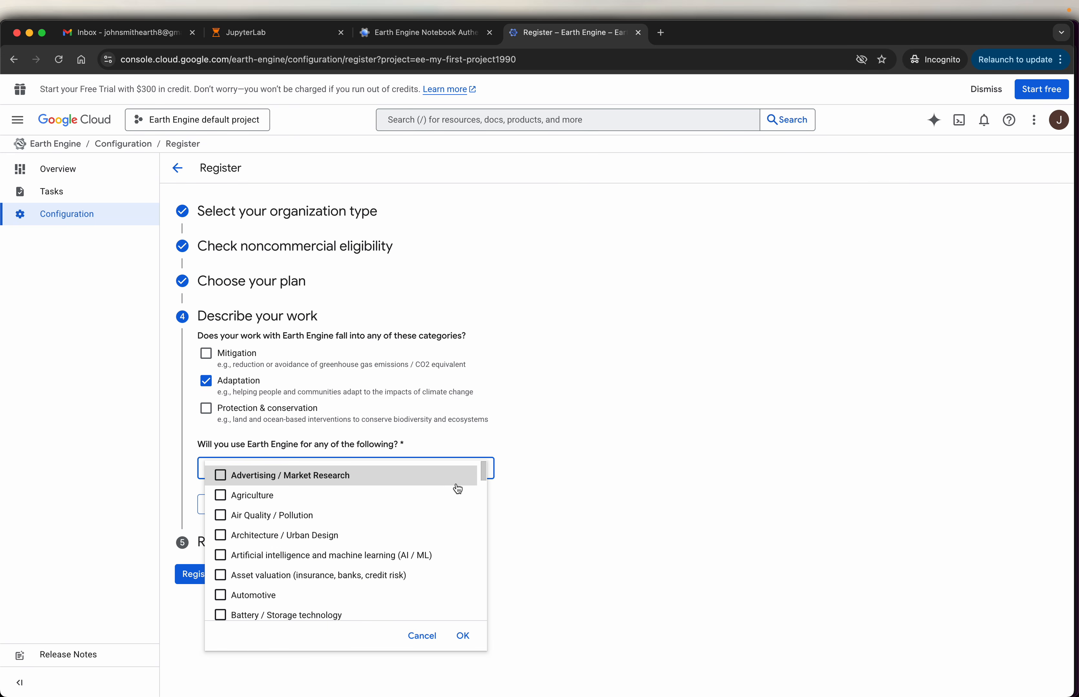
scroll(458, 489, "down", 20)
left_click(259, 605)
left_click(465, 646)
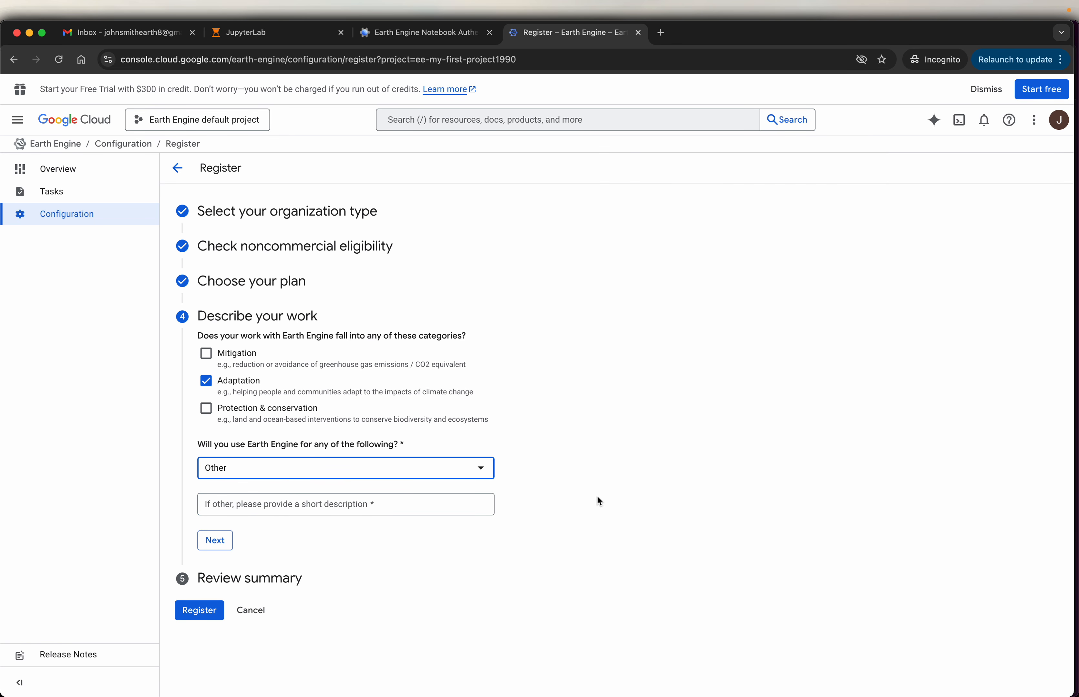
- Enter "Self learning about Google Alpha Earth" as the short description for Other and submit the noncommercial registration
left_click(289, 502)
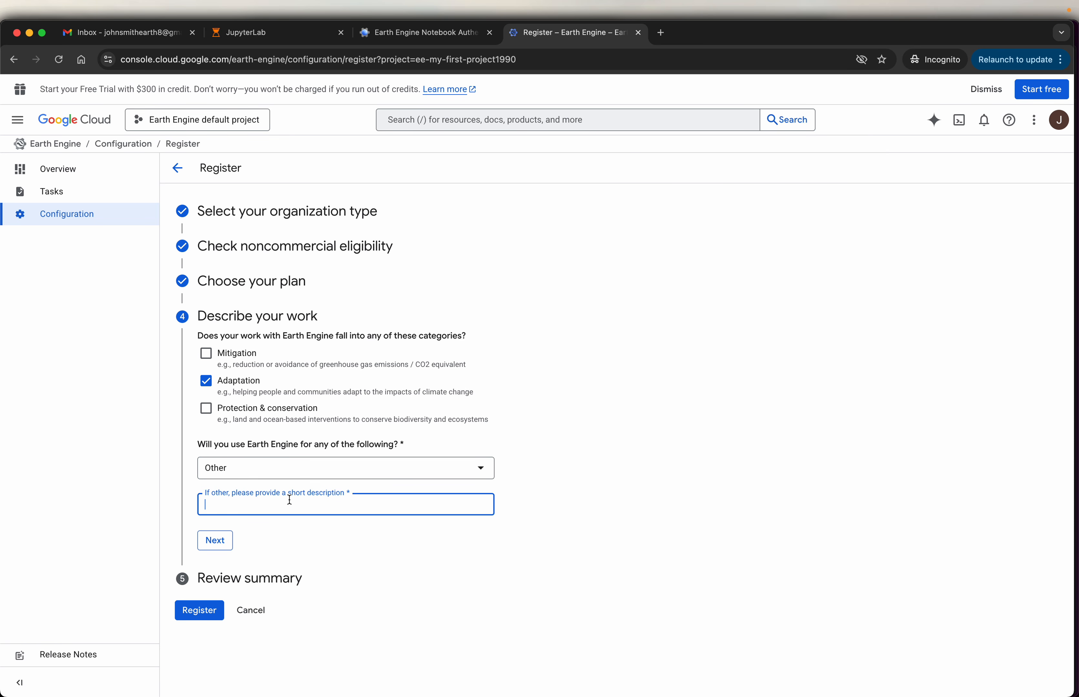
type("Self learning about Google Alpha Earth")
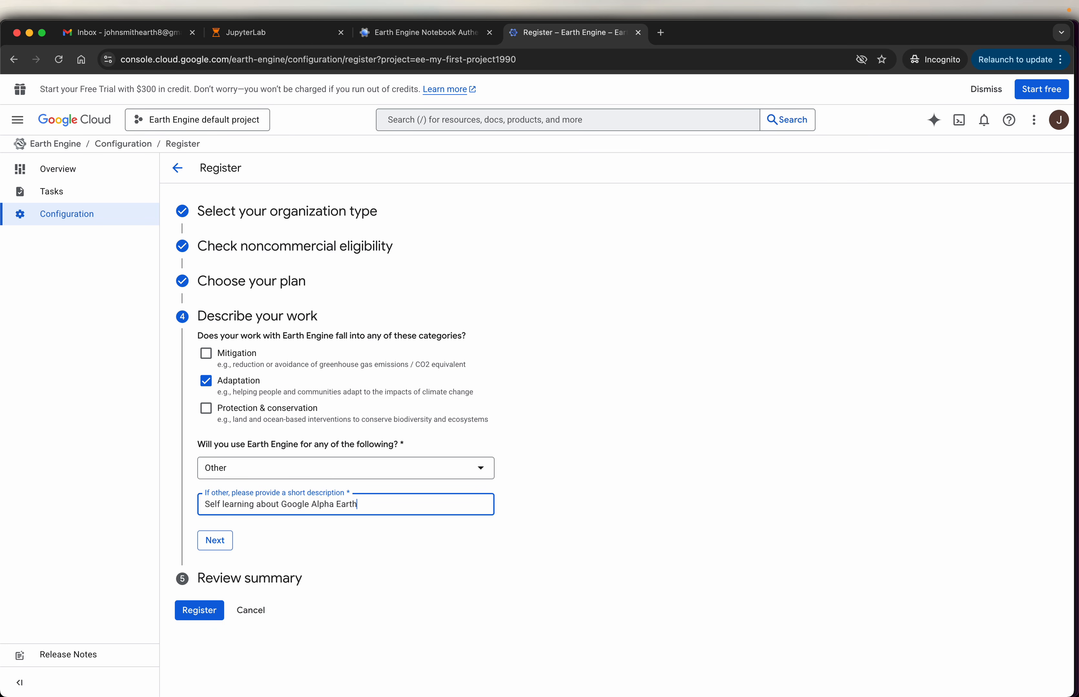
left_click(202, 542)
scroll(486, 414, "down", 5)
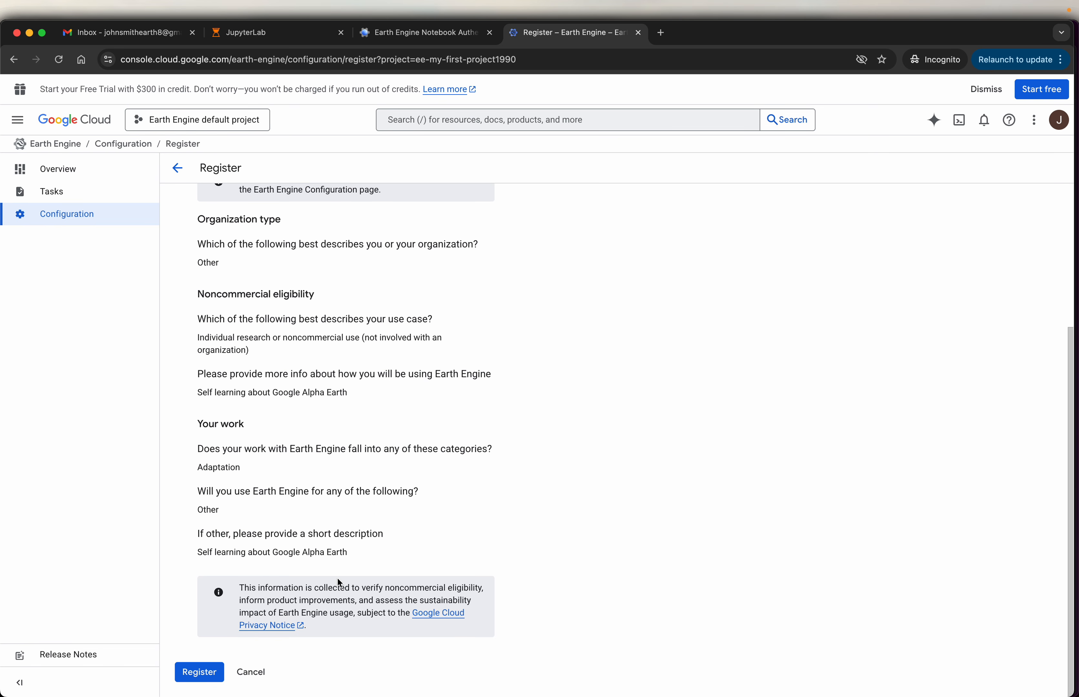
left_click(200, 673)
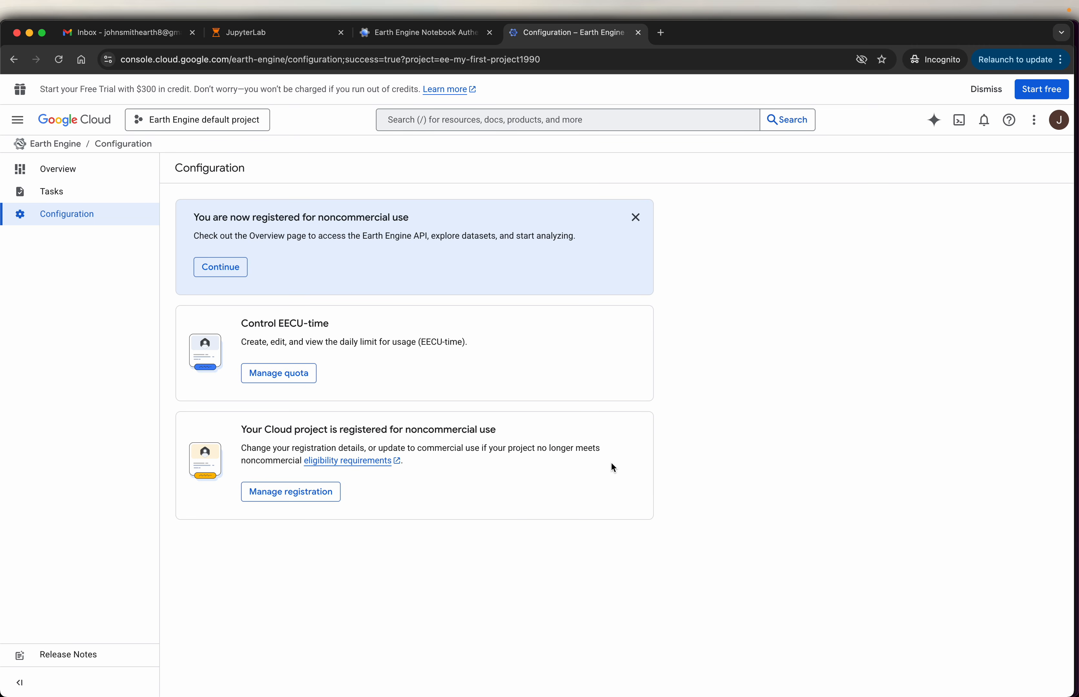
- Return to the Notebook Authenticator and generate a token with the signed-in Google account, continuing past the unverified-app warning
left_click(443, 42)
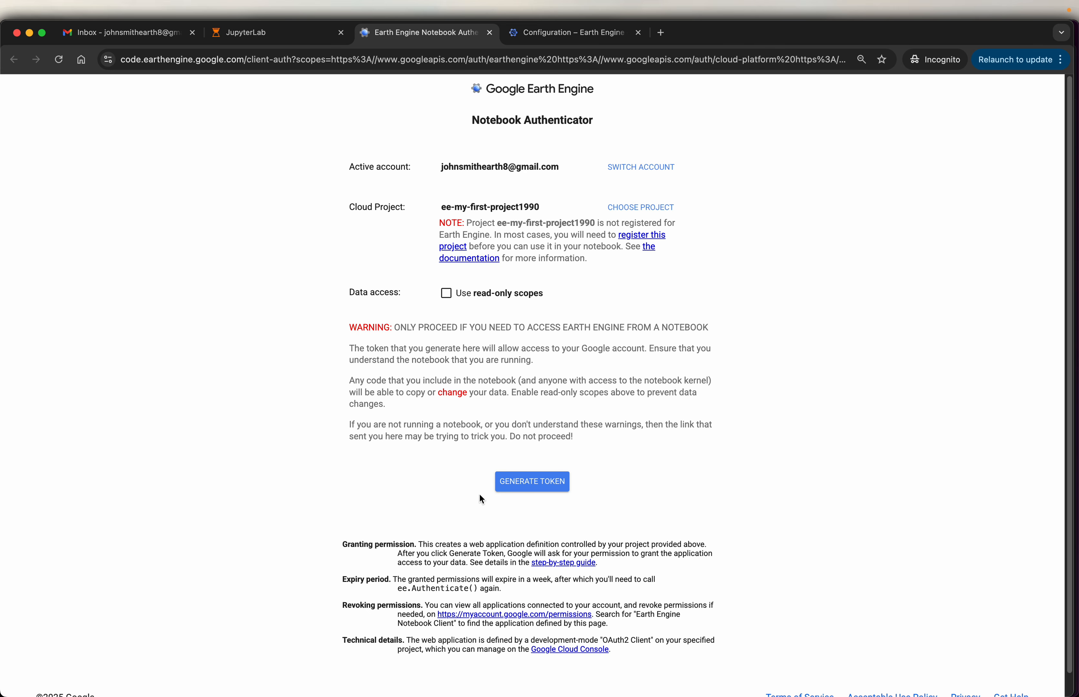
left_click(540, 487)
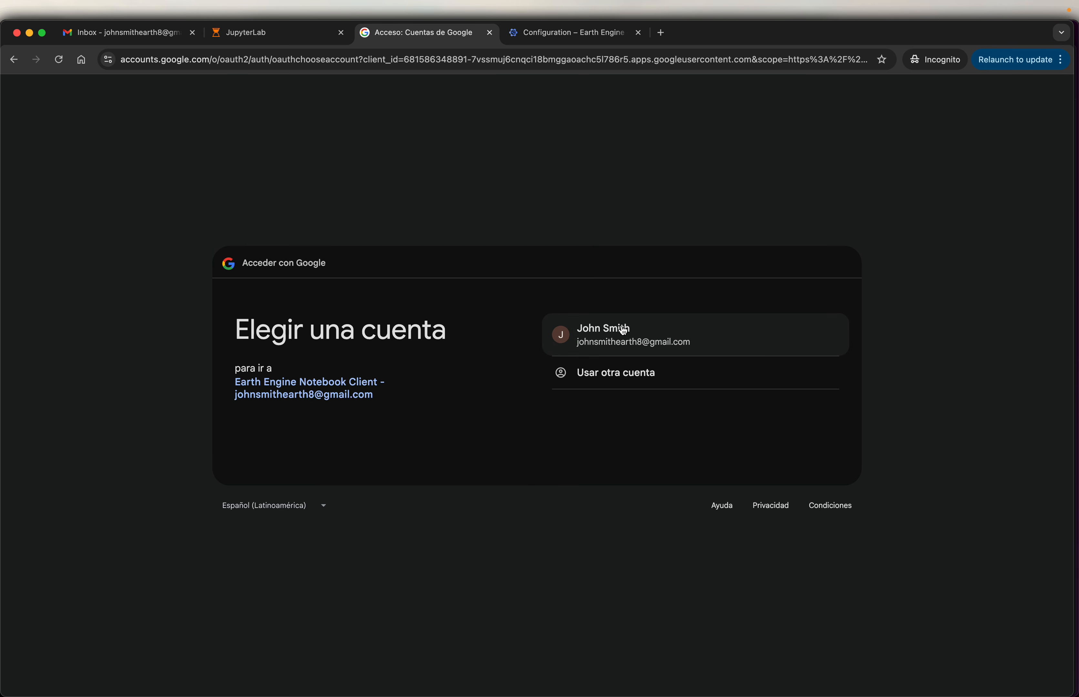
left_click(603, 340)
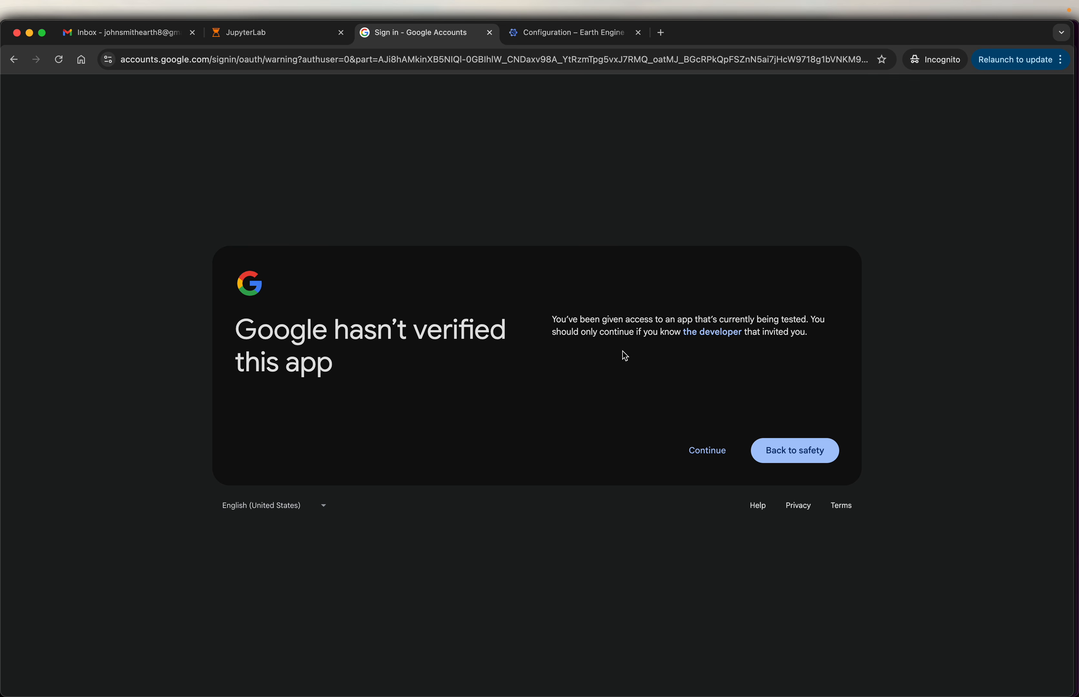
left_click(706, 455)
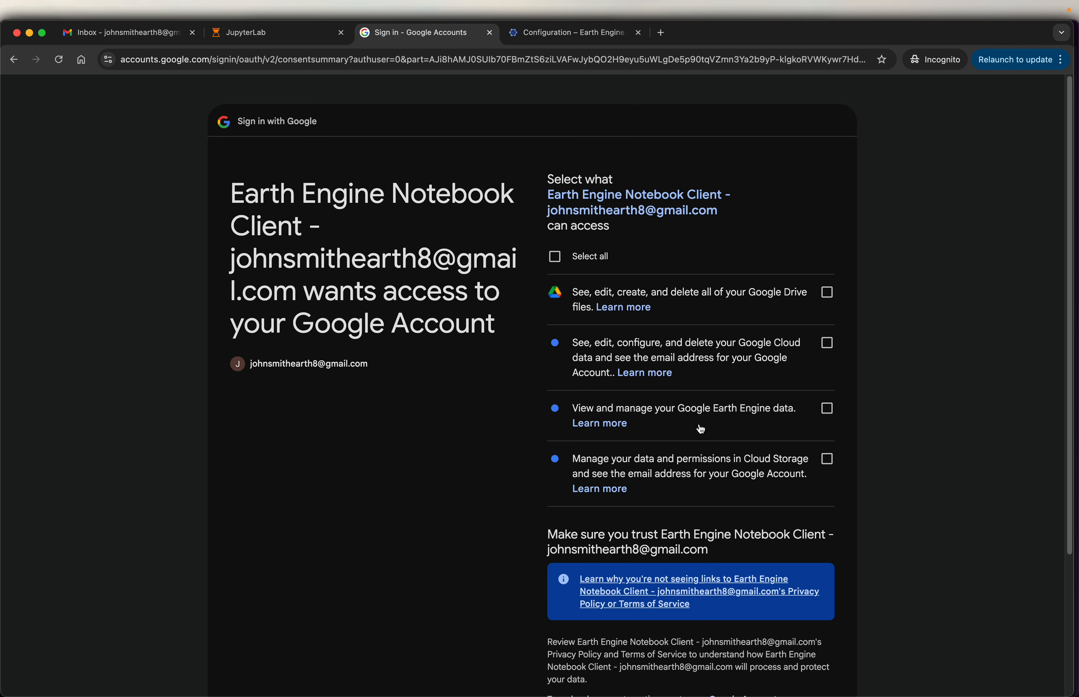
- Grant the Earth Engine Notebook Client all requested permissions and copy the authorization code
left_click(556, 264)
scroll(844, 281, "down", 4)
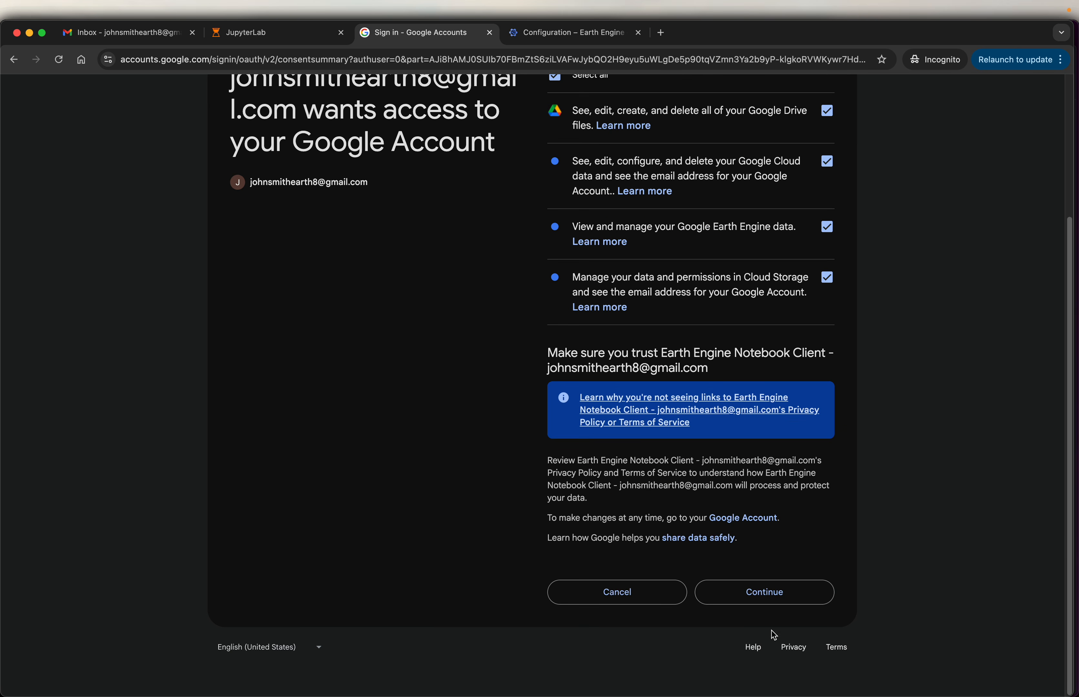
left_click(776, 594)
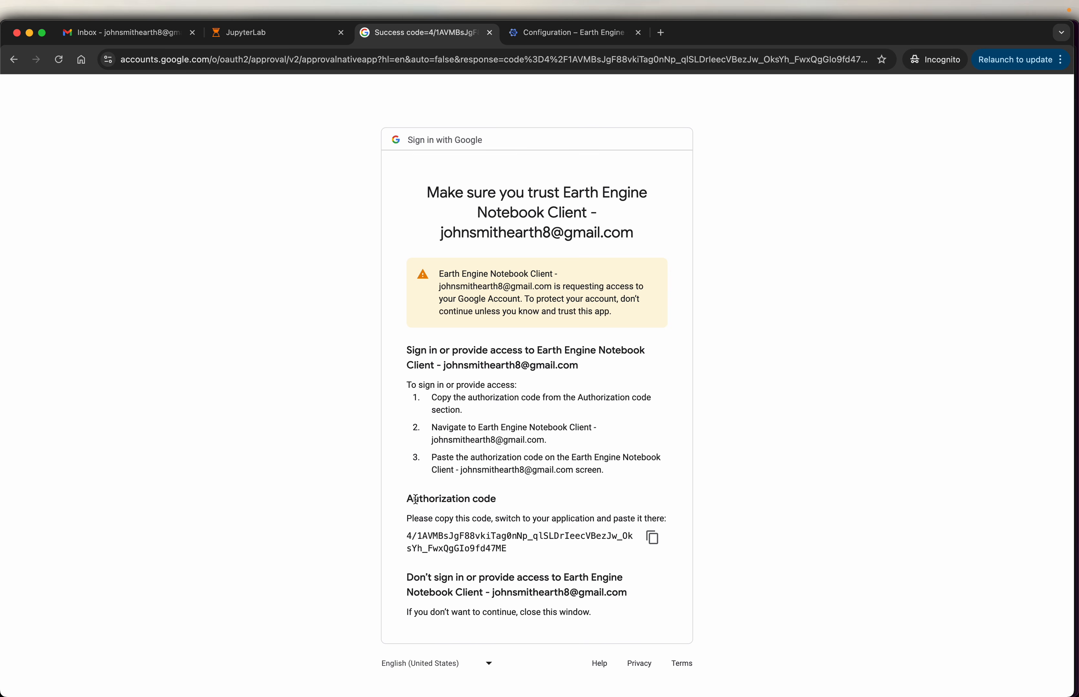
left_click(653, 542)
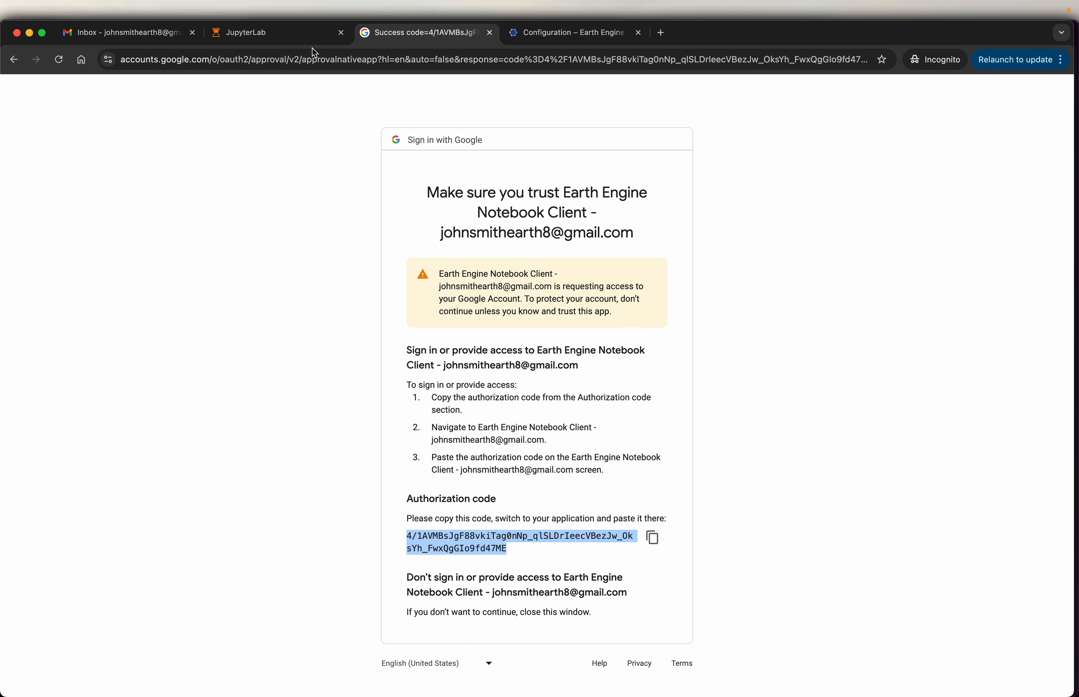
- Return to the JupyterLab notebook, paste the copied authorization code as the verification code and submit it
left_click(303, 36)
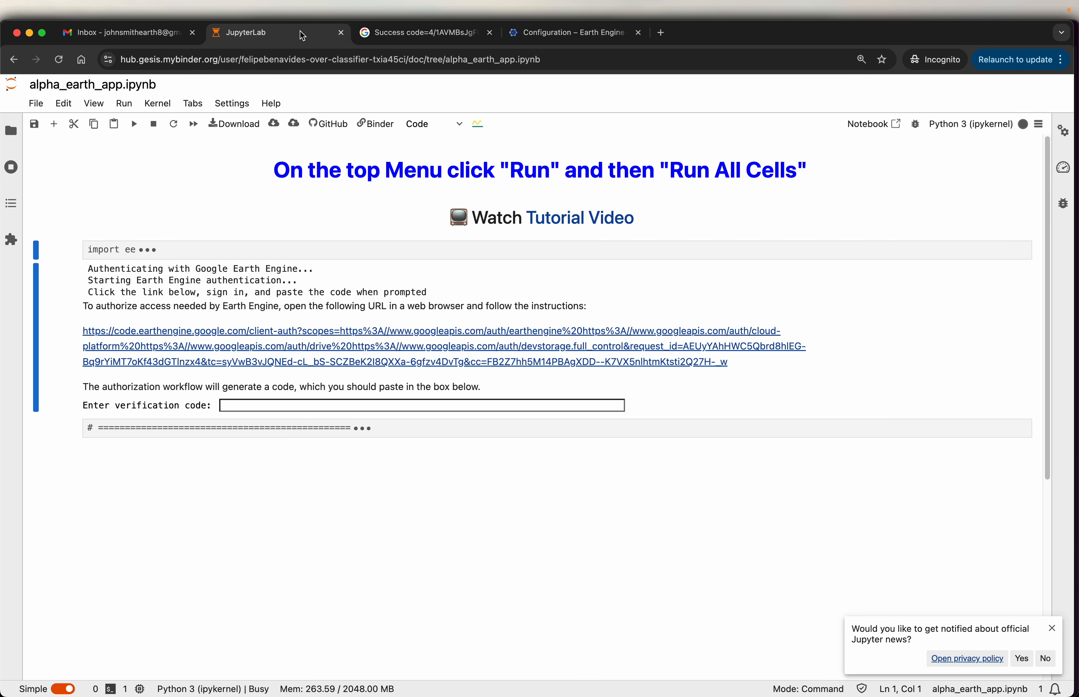
left_click(334, 407)
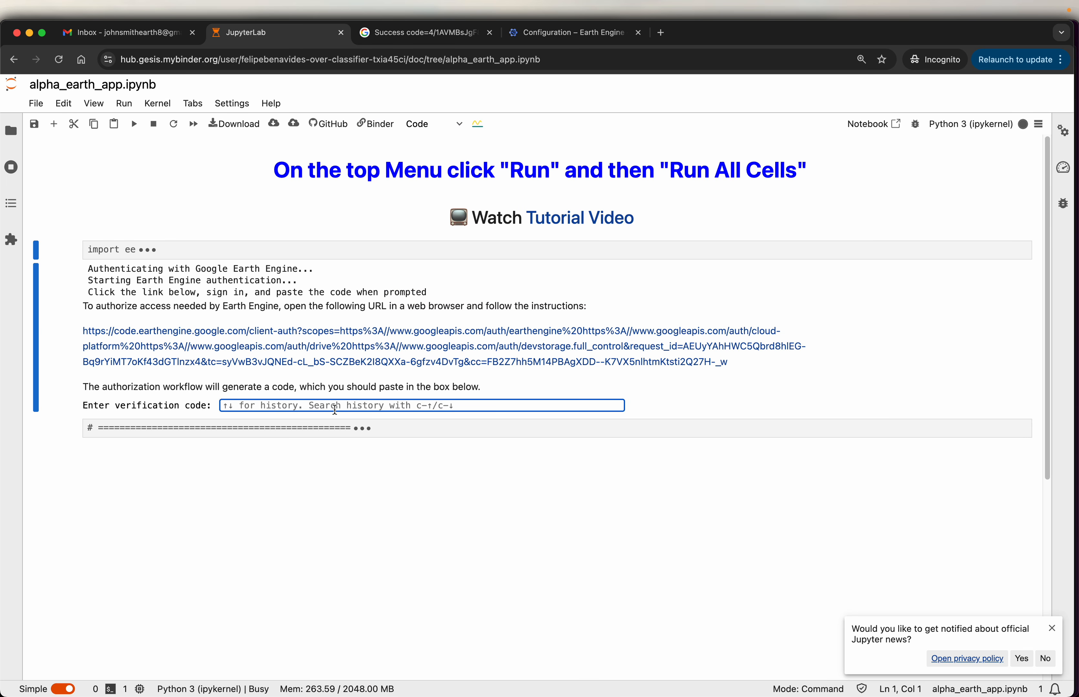
key("super+v")
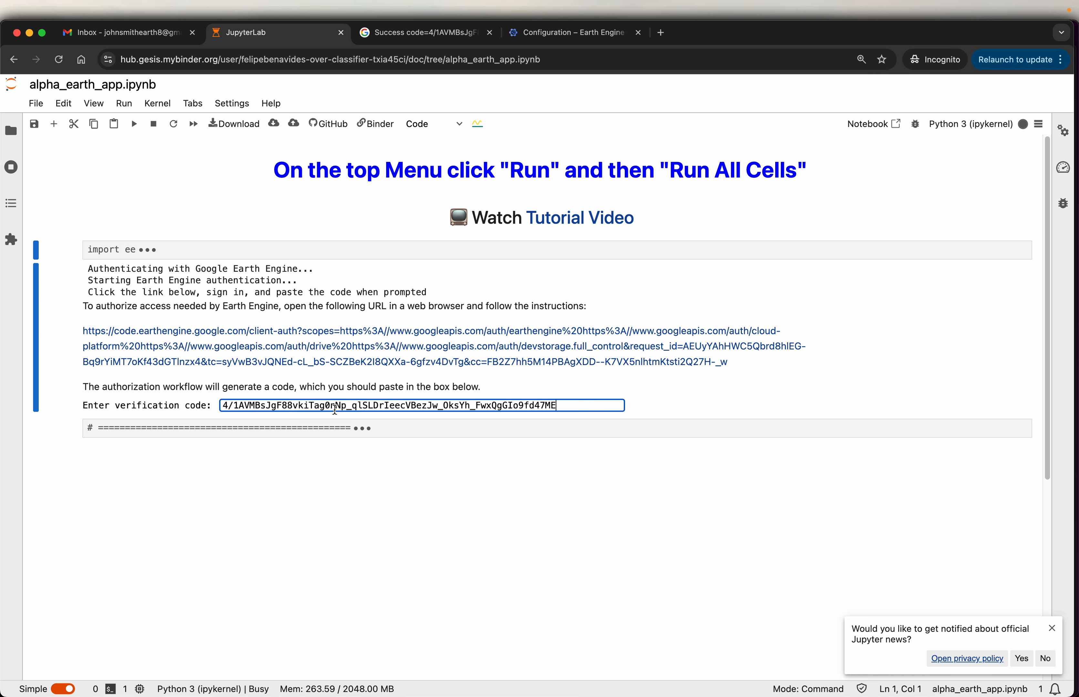
key("Return")
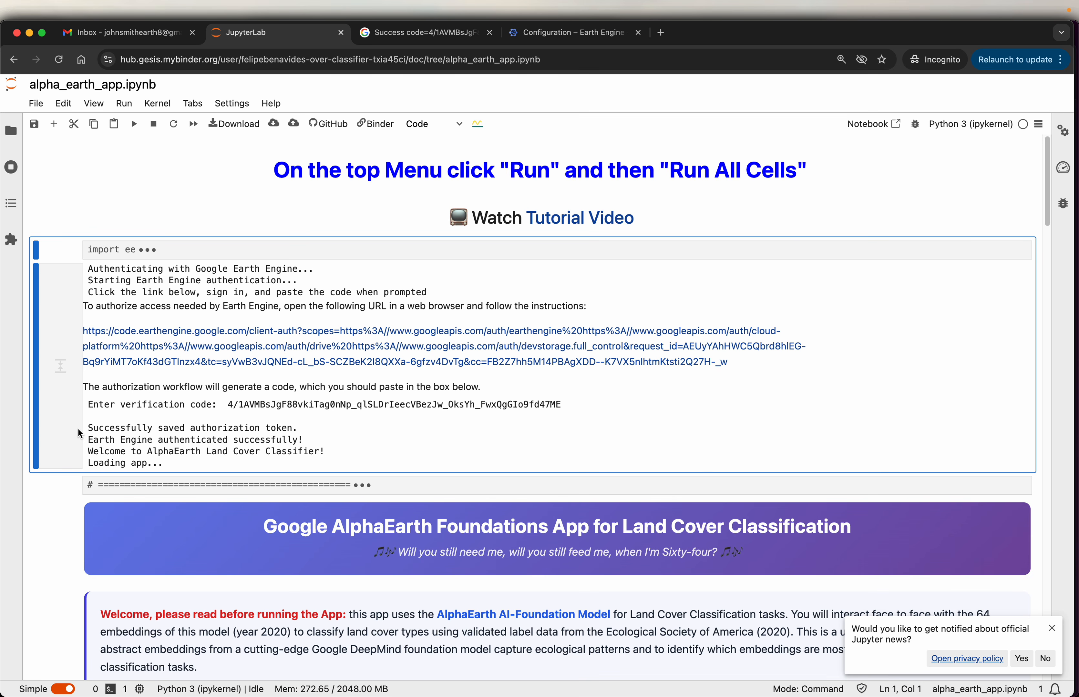
- Read the app's welcome text, its numbered instructions and the credits section down to the user information
scroll(78, 429, "down", 2)
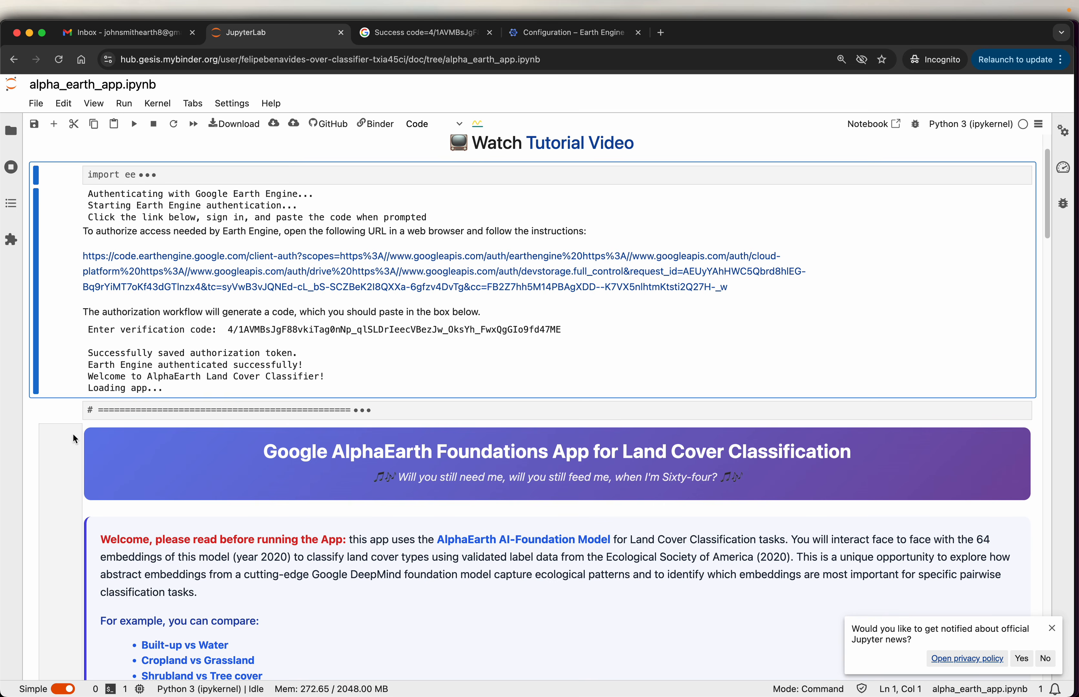
scroll(73, 435, "down", 8)
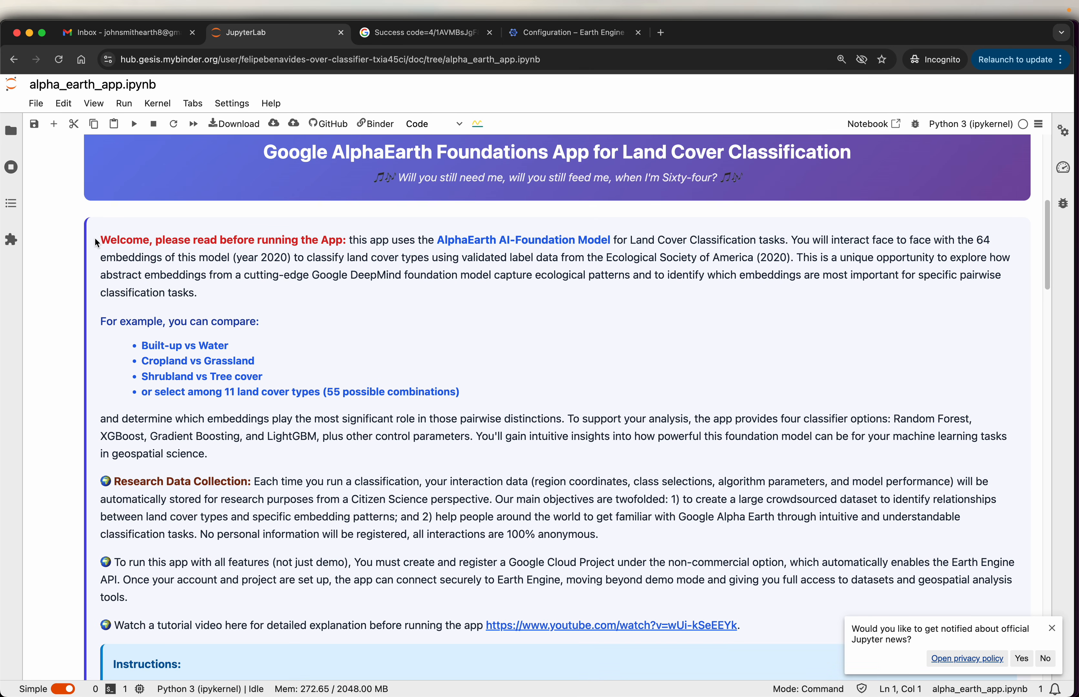
left_click_drag(94, 237, 830, 643)
scroll(521, 422, "down", 2)
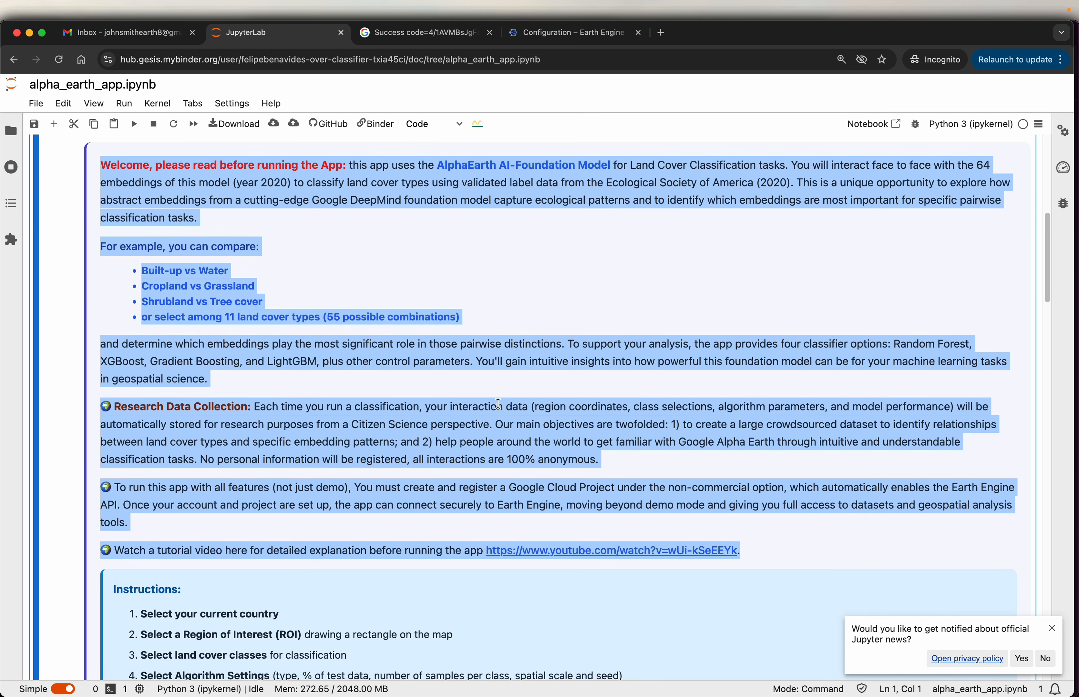
left_click(404, 373)
scroll(403, 375, "down", 3)
scroll(404, 374, "down", 2)
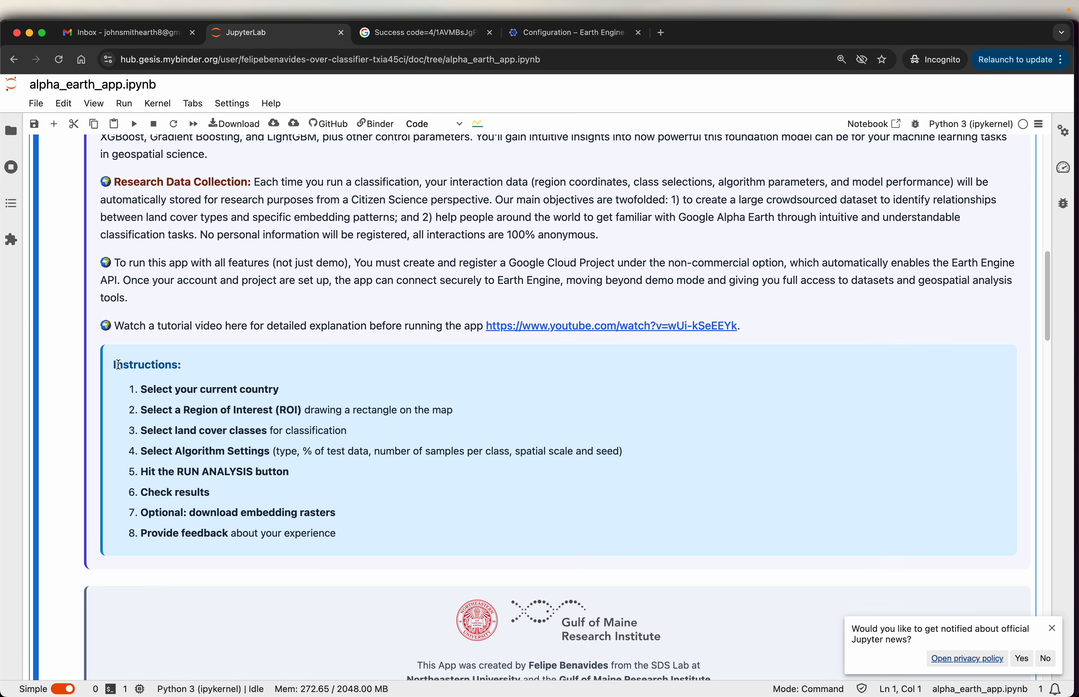
left_click_drag(112, 364, 344, 535)
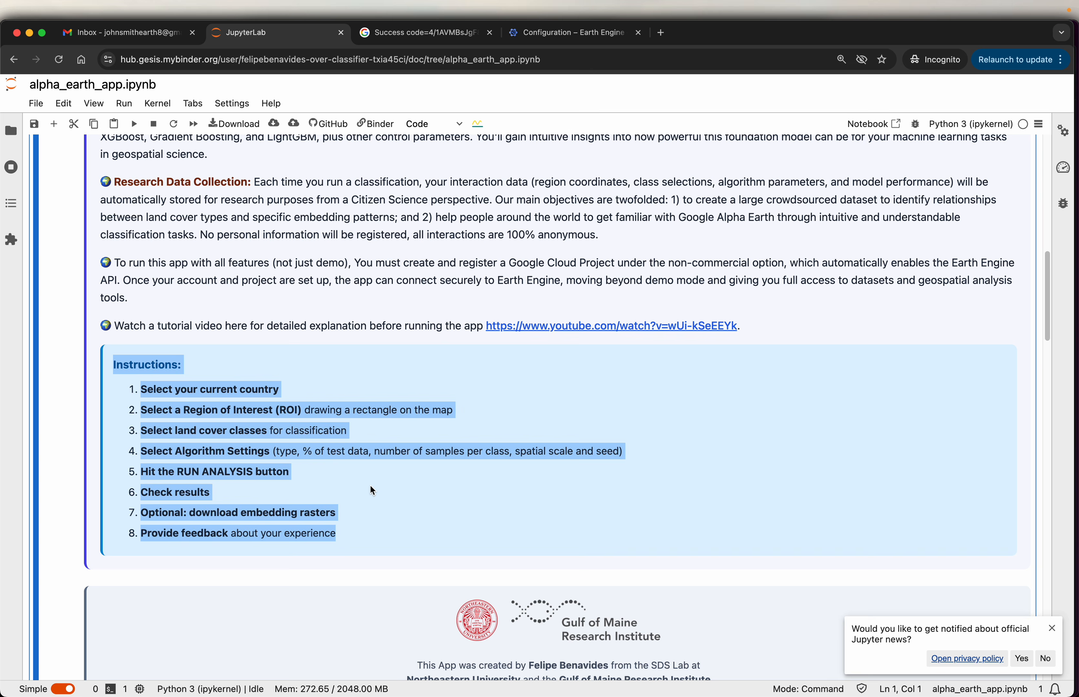
left_click(371, 483)
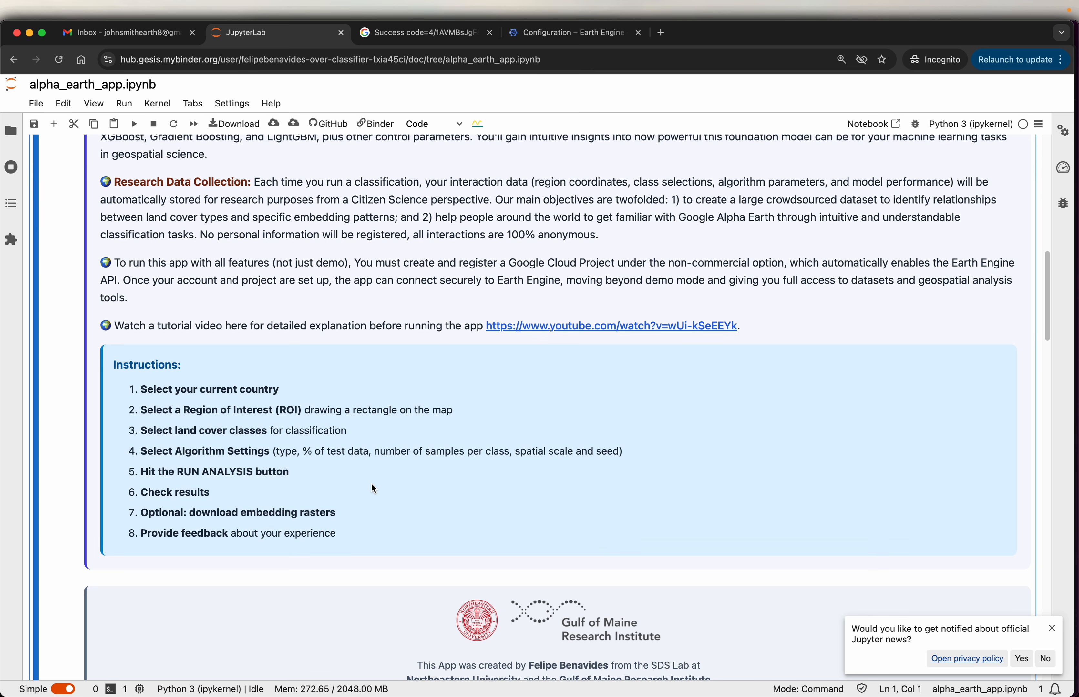
scroll(367, 480, "down", 5)
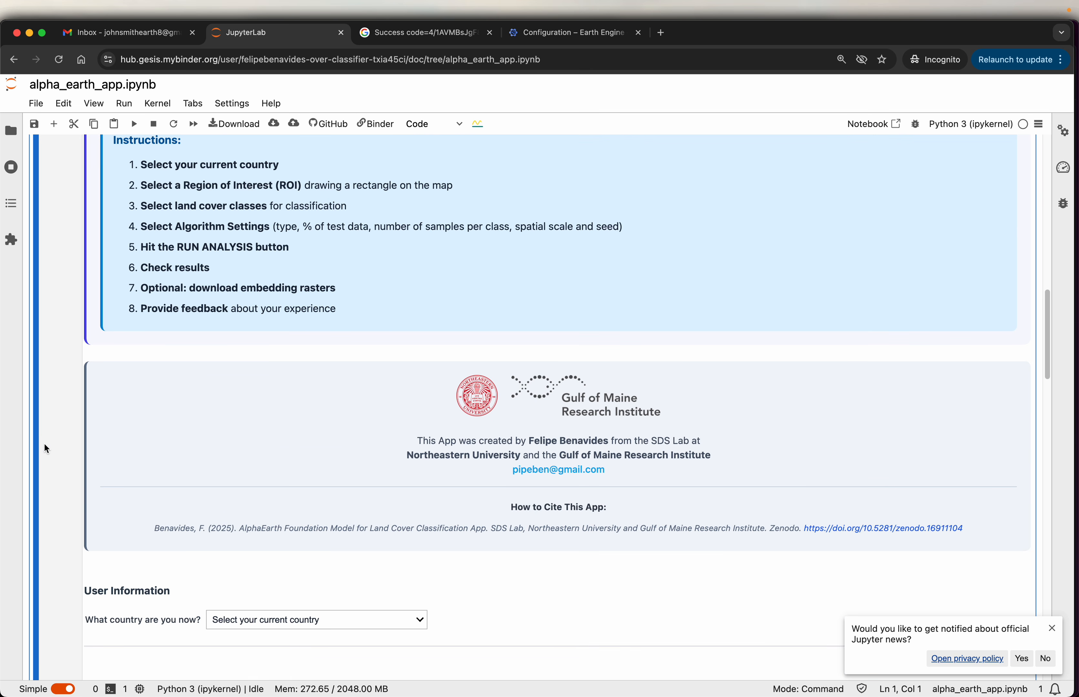
scroll(59, 442, "down", 8)
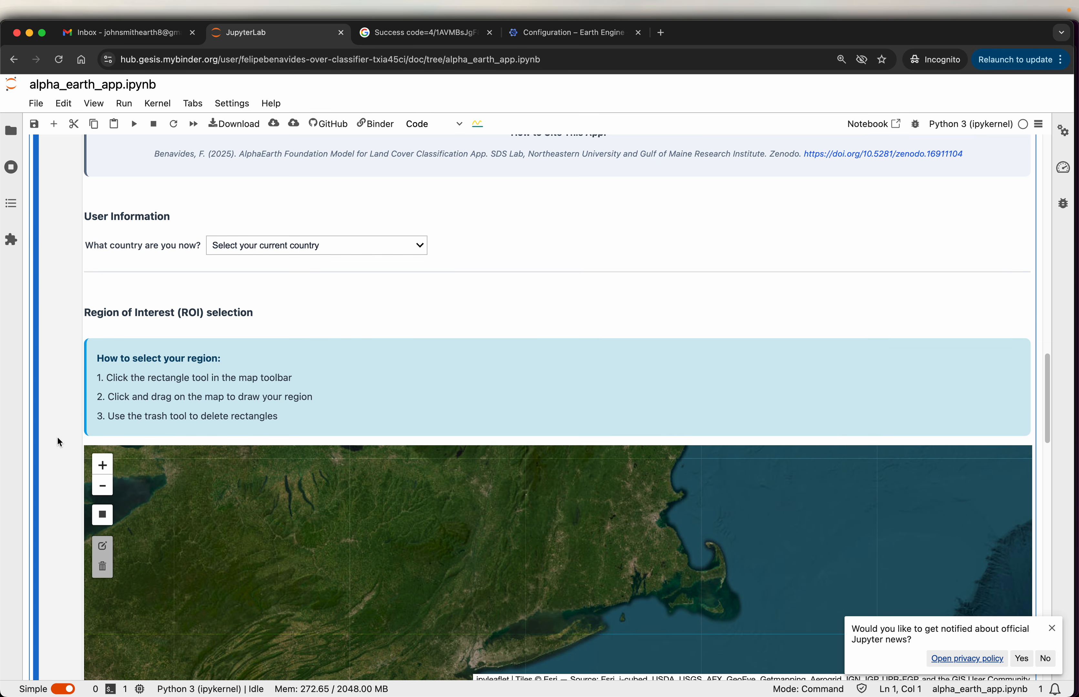
- Draw a rectangular region of interest about 1.08° by 0.66° over the eastern end of Lake Erie and check its area
scroll(59, 442, "down", 2)
left_click_drag(207, 442, 329, 490)
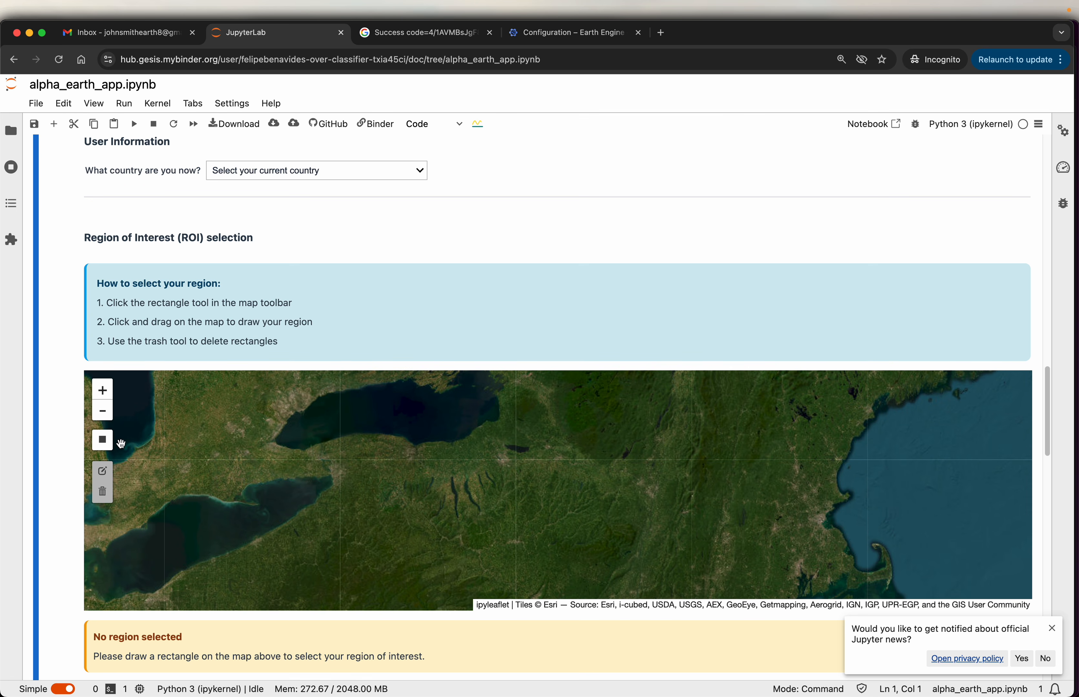
left_click(103, 442)
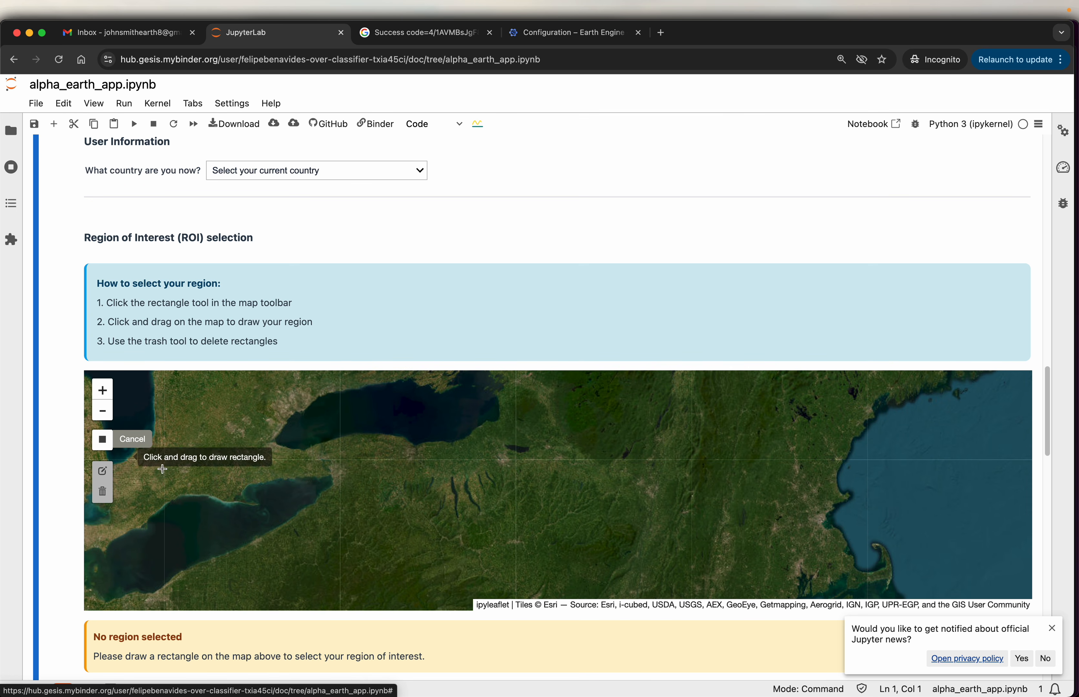
left_click_drag(292, 456, 361, 517)
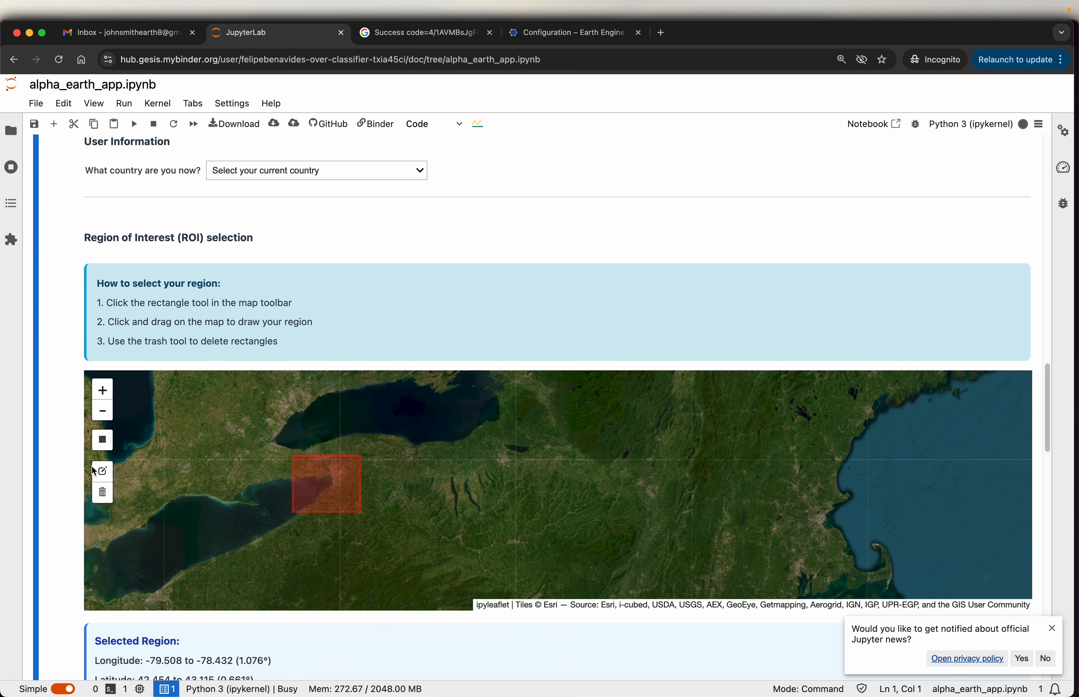
scroll(68, 458, "down", 3)
scroll(68, 461, "down", 3)
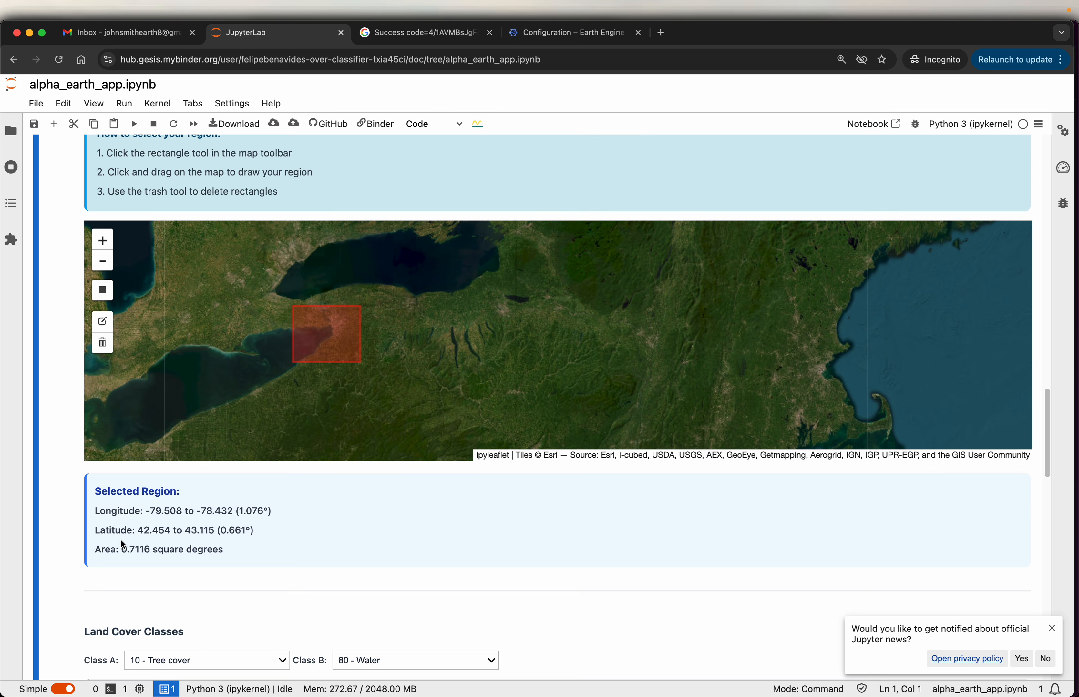
left_click_drag(101, 549, 213, 550)
- Set land cover Class A to 80 - Water and Class B to 999 - All other classes
scroll(73, 502, "down", 3)
scroll(71, 499, "down", 3)
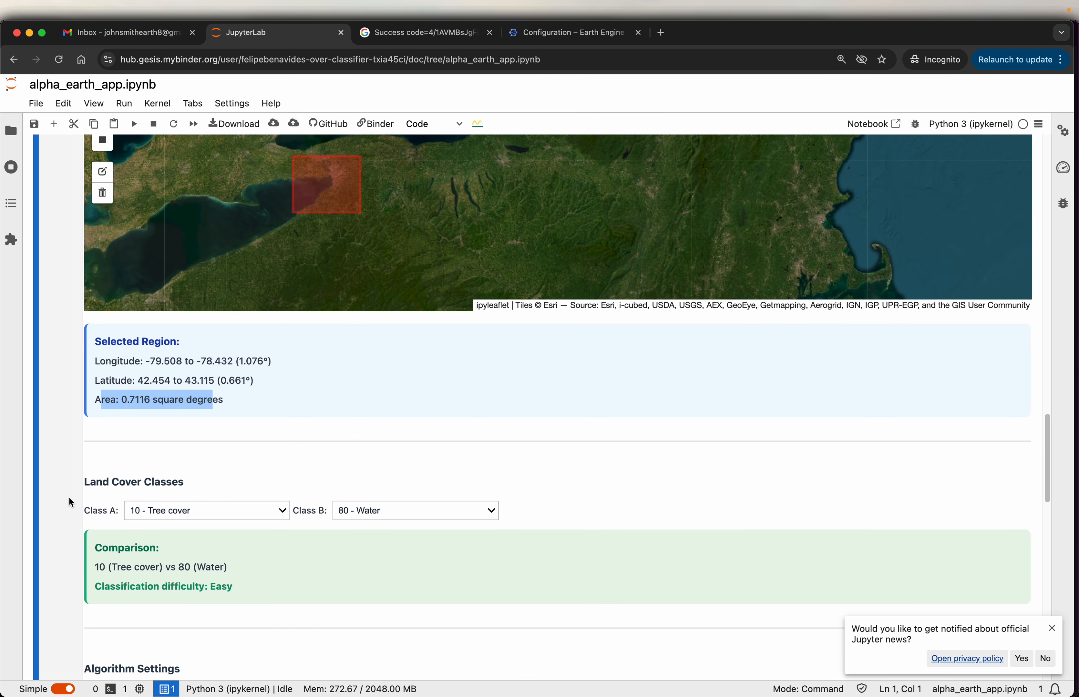
left_click(270, 510)
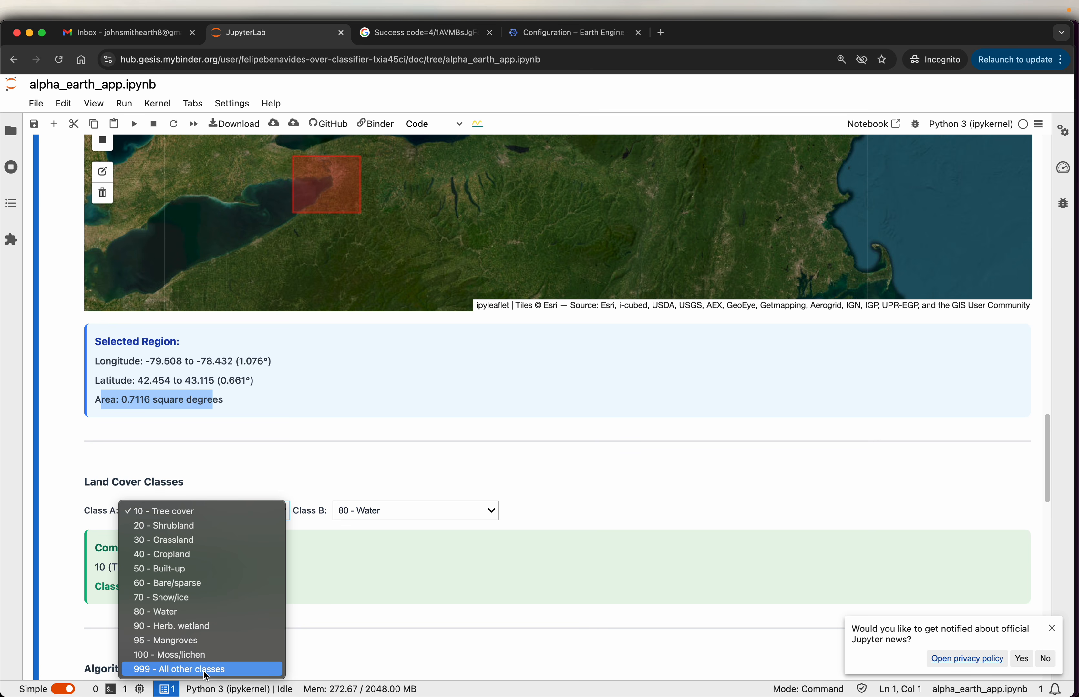
left_click(186, 612)
left_click(466, 514)
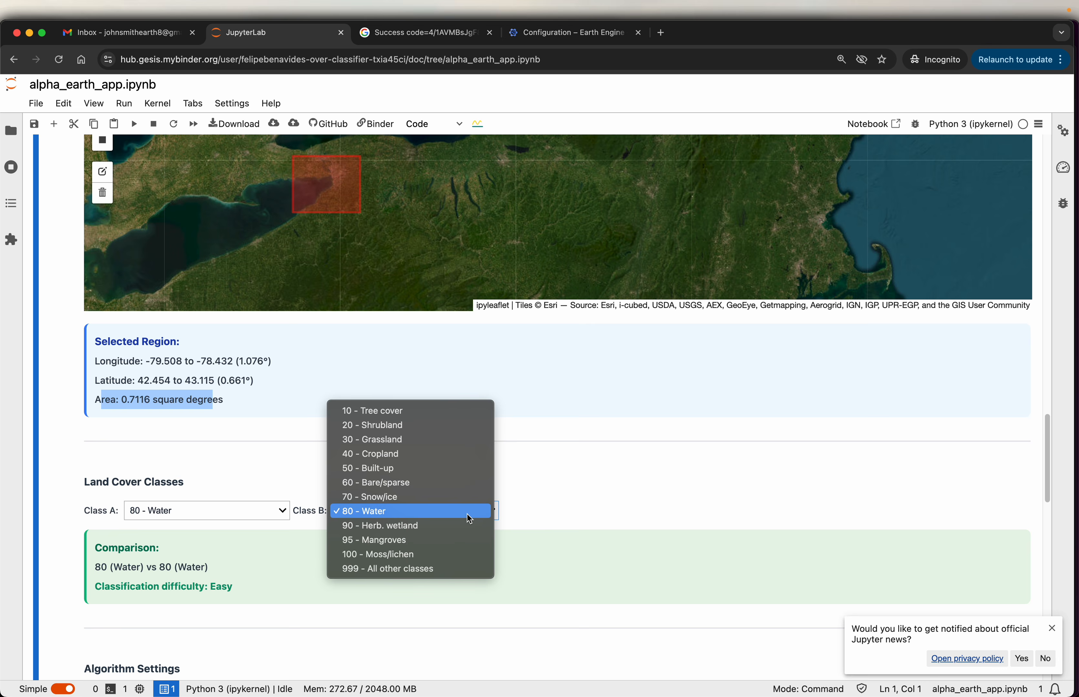
left_click(442, 569)
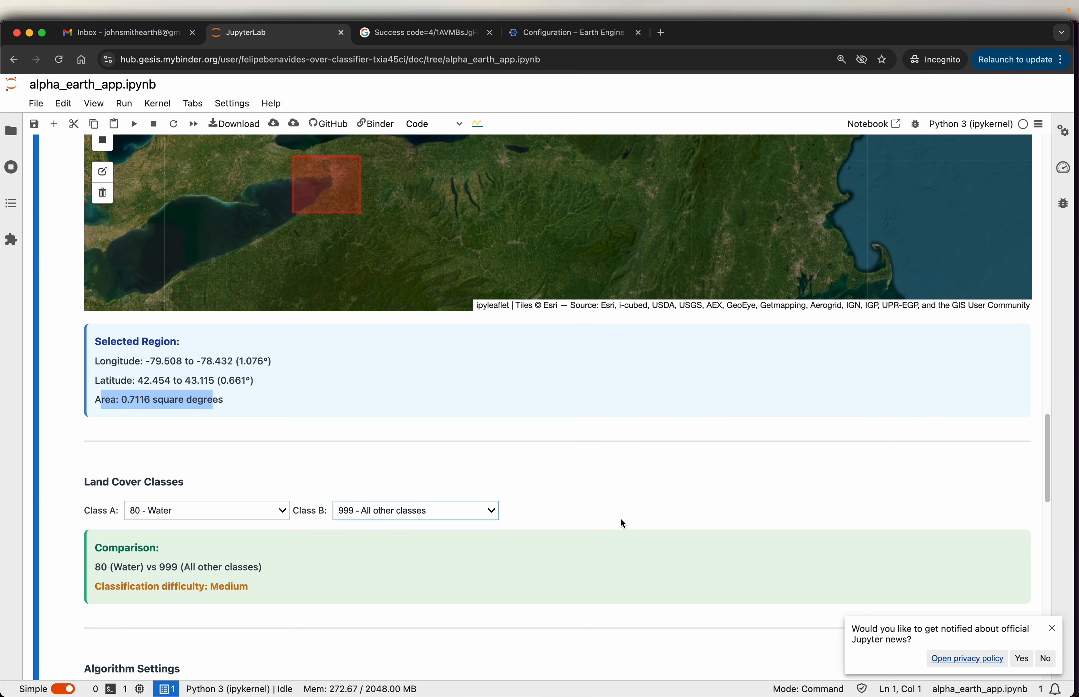
- Choose Random Forest as the algorithm with 25% test data and 100 samples per class
scroll(621, 501, "down", 7)
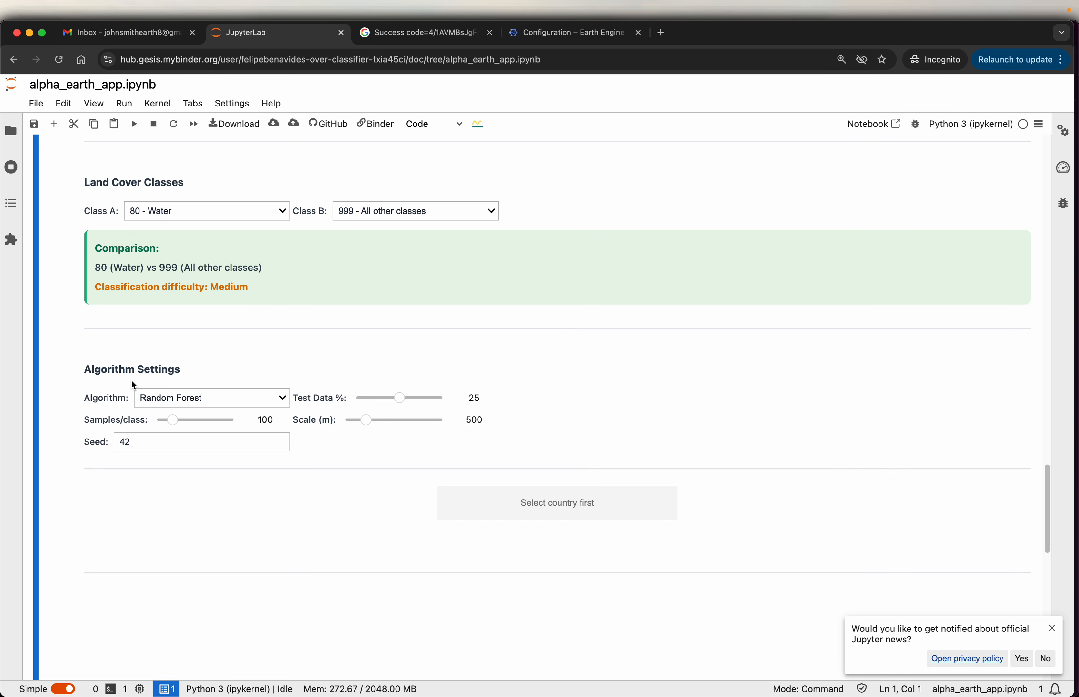
left_click(268, 398)
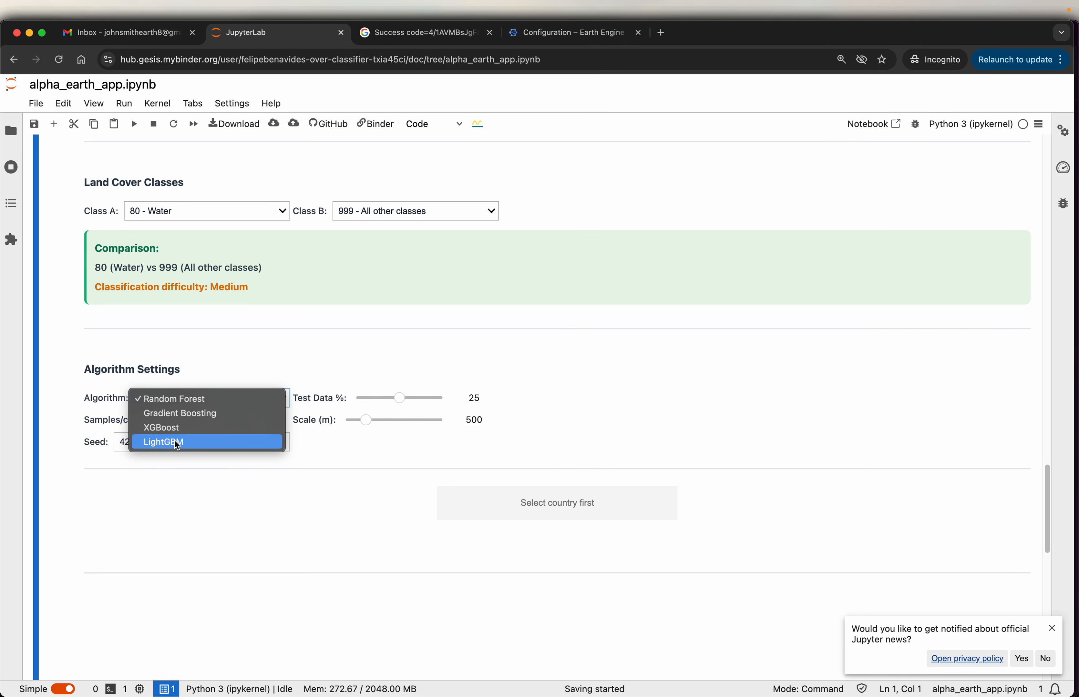
left_click(158, 399)
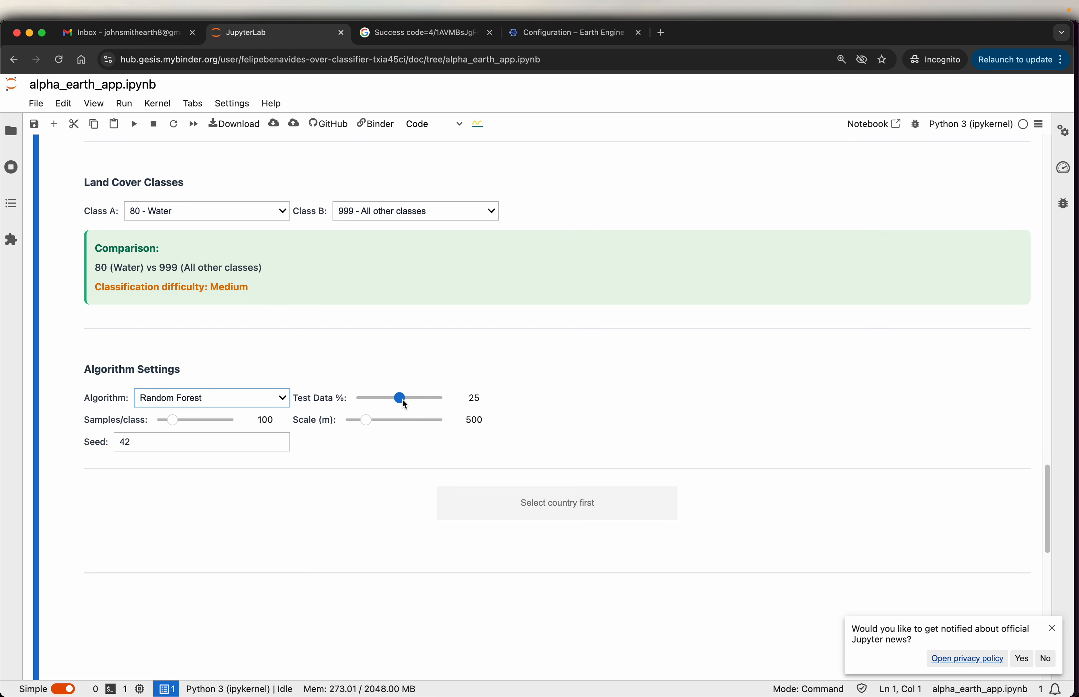
mouse_move(402, 399)
left_mouse_down()
mouse_move(354, 398)
mouse_move(453, 412)
mouse_move(392, 399)
left_mouse_up()
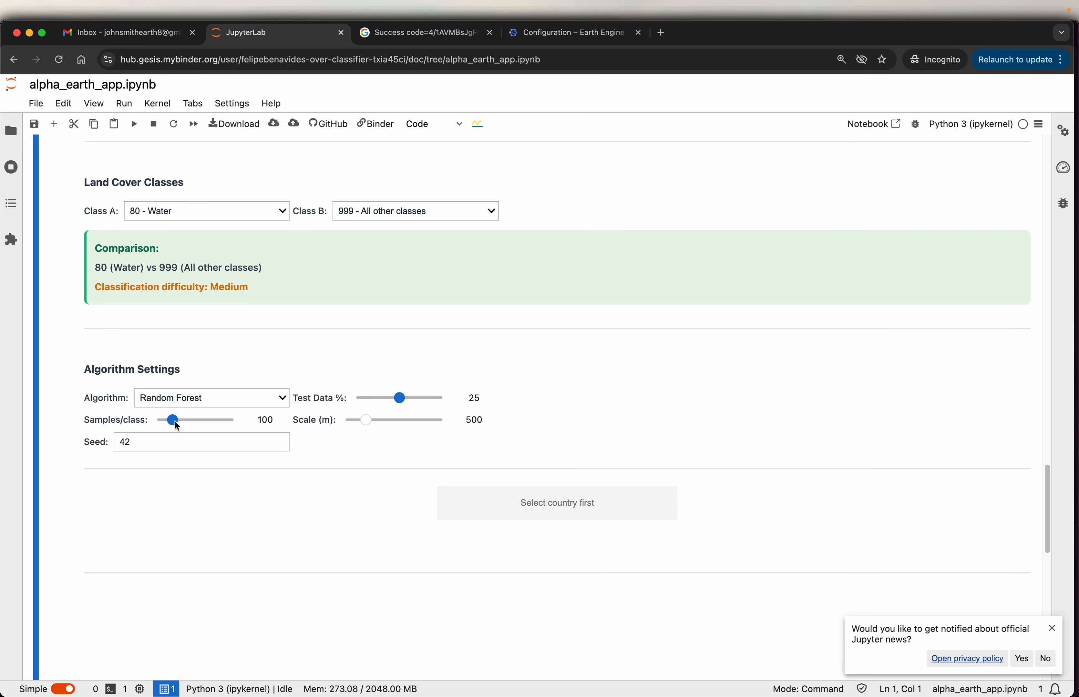
left_click_drag(173, 424, 196, 422)
mouse_move(168, 424)
left_mouse_down()
mouse_move(240, 425)
mouse_move(174, 424)
left_mouse_up()
- Set the spatial scale of the classification to 100 m
left_click_drag(331, 423, 320, 425)
left_click_drag(366, 421, 347, 423)
left_click_drag(349, 419, 459, 423)
left_click_drag(445, 419, 346, 410)
scroll(497, 415, "down", 2)
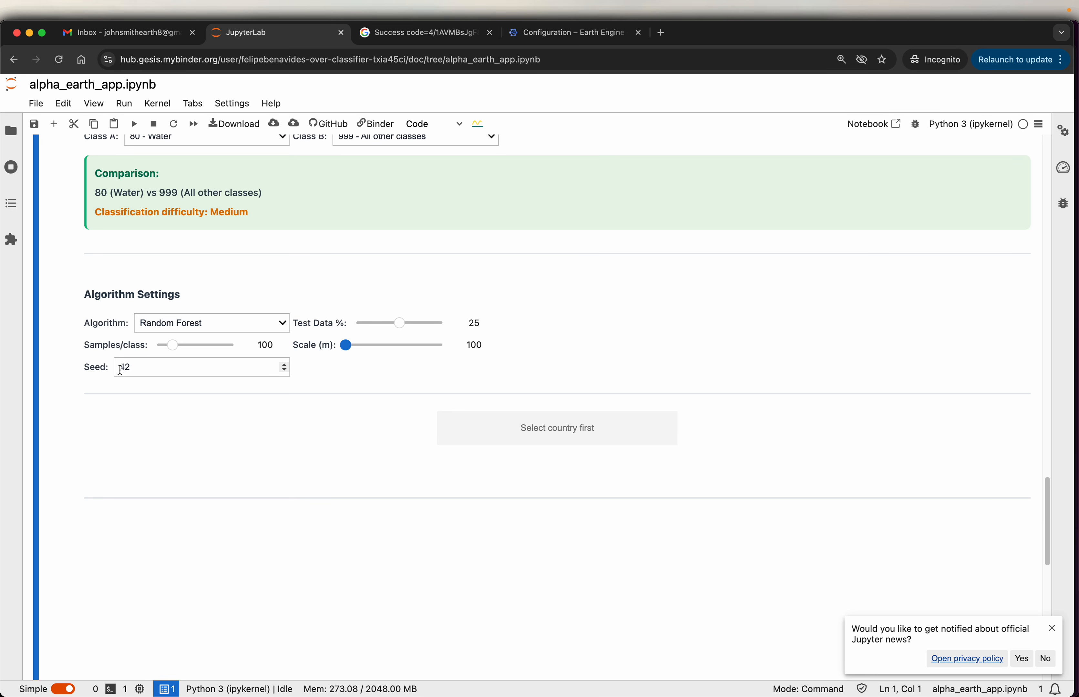
scroll(181, 476, "up", 2)
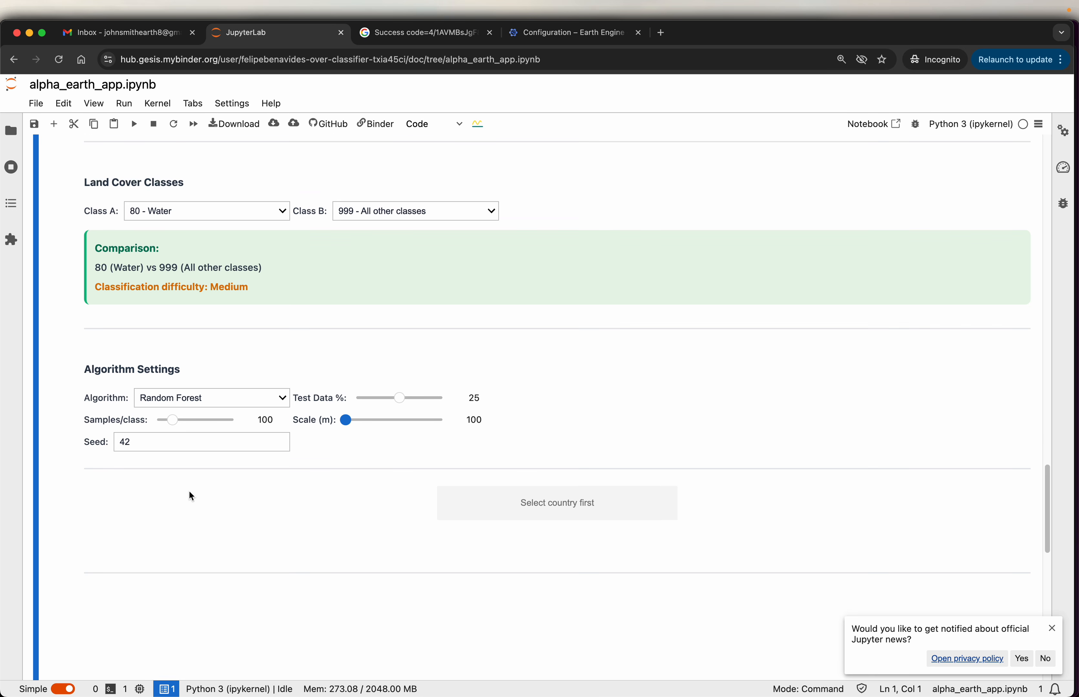
- Select United States as the current country in the user information
left_click(531, 517)
scroll(79, 462, "up", 10)
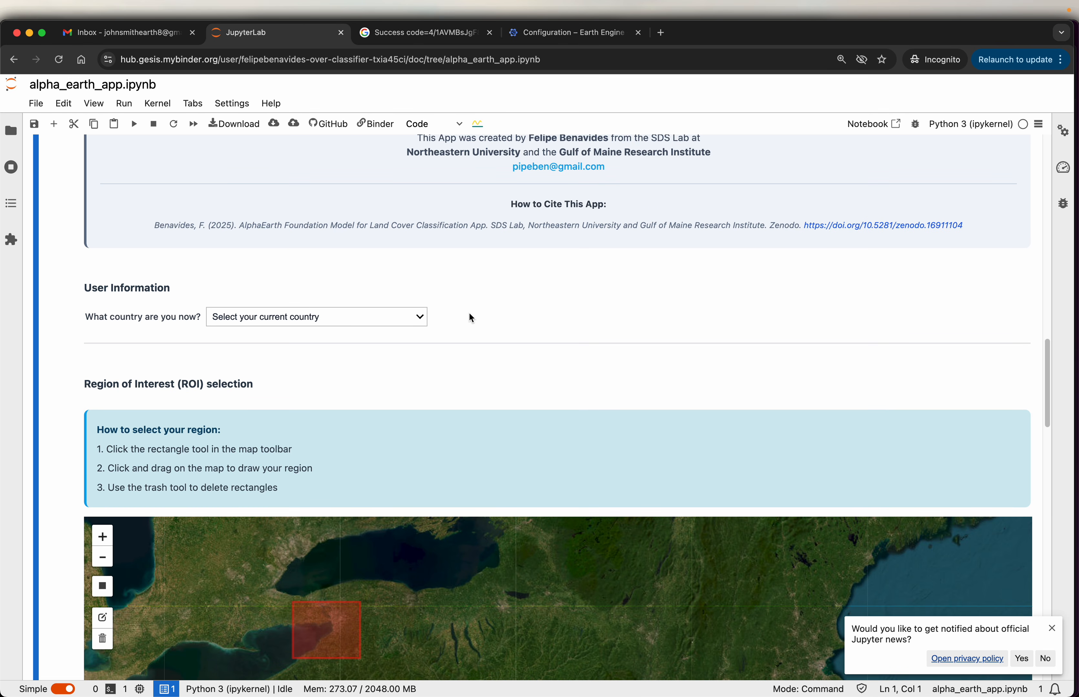
left_click(420, 319)
scroll(388, 377, "down", 10)
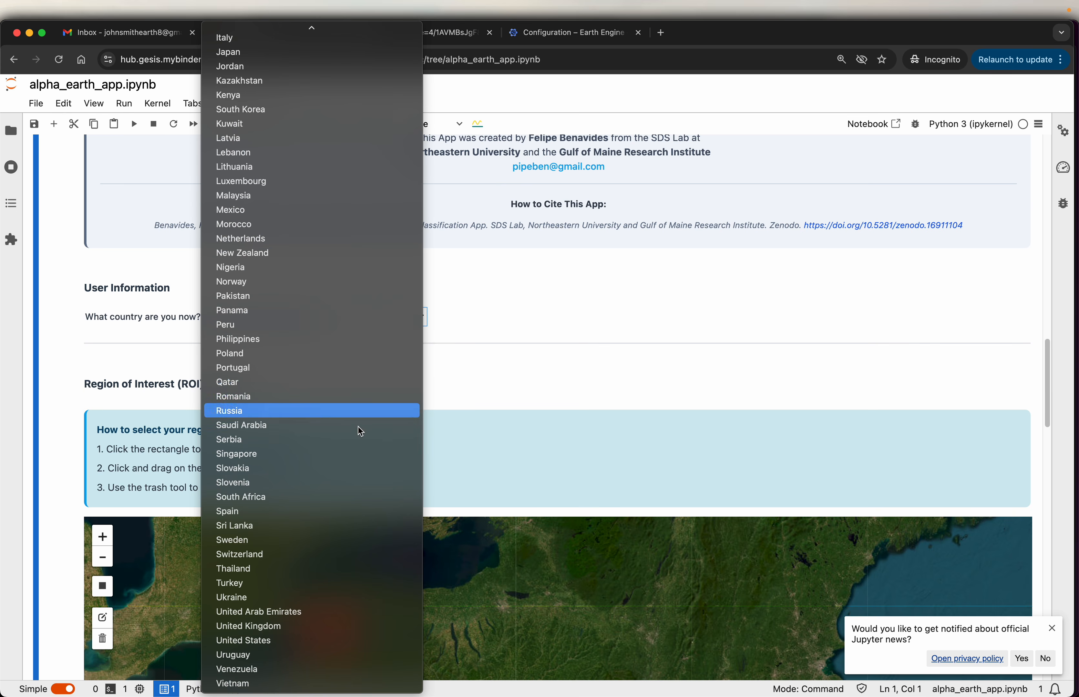
left_click(284, 641)
- Run the land cover analysis with the chosen region, classes and algorithm settings
scroll(72, 471, "down", 15)
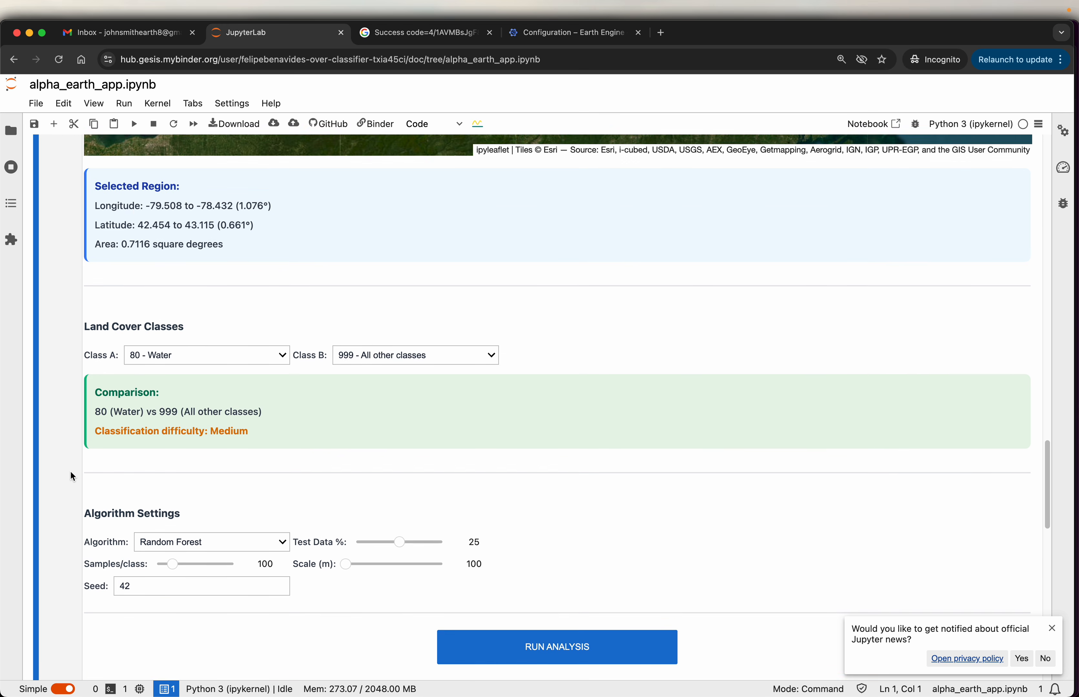
scroll(71, 473, "down", 4)
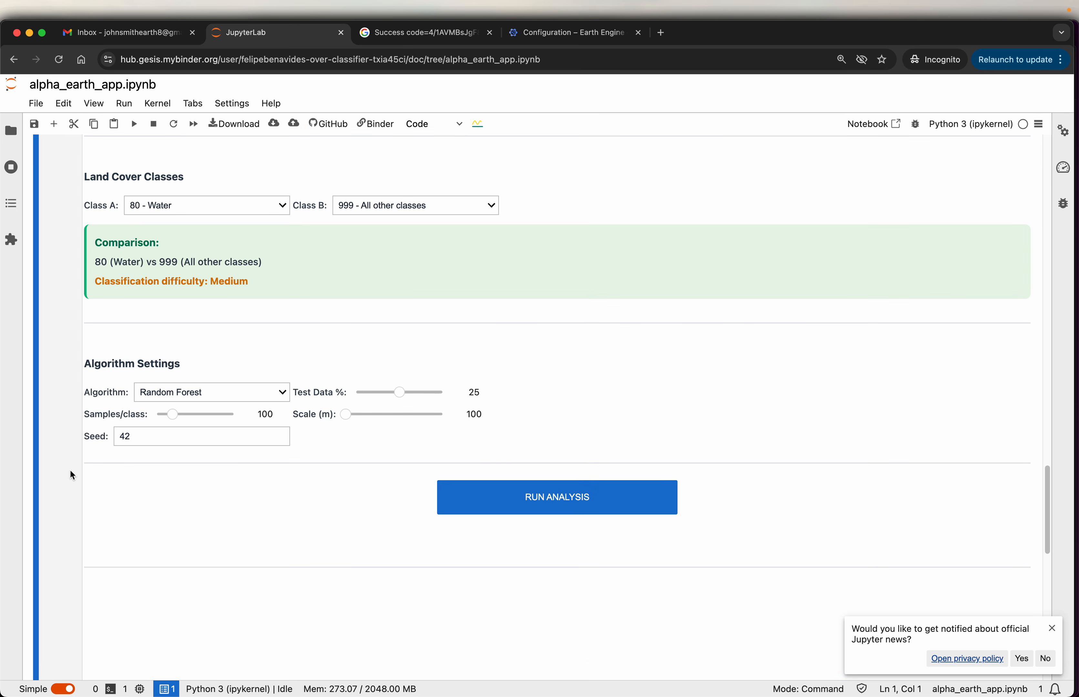
left_click(562, 510)
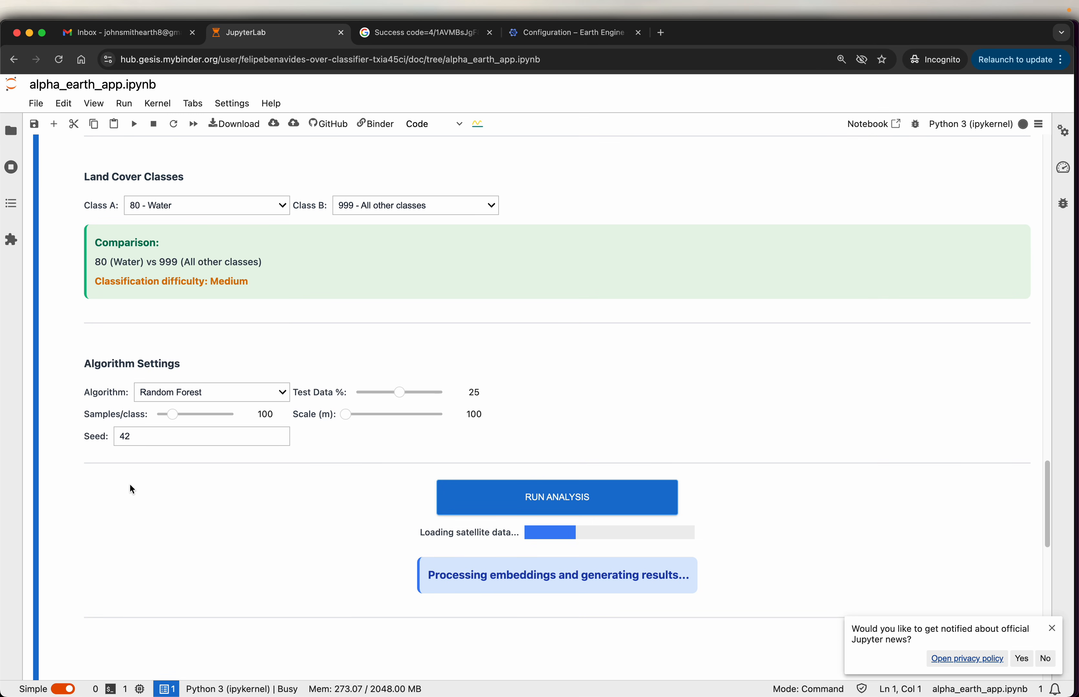
scroll(131, 487, "down", 3)
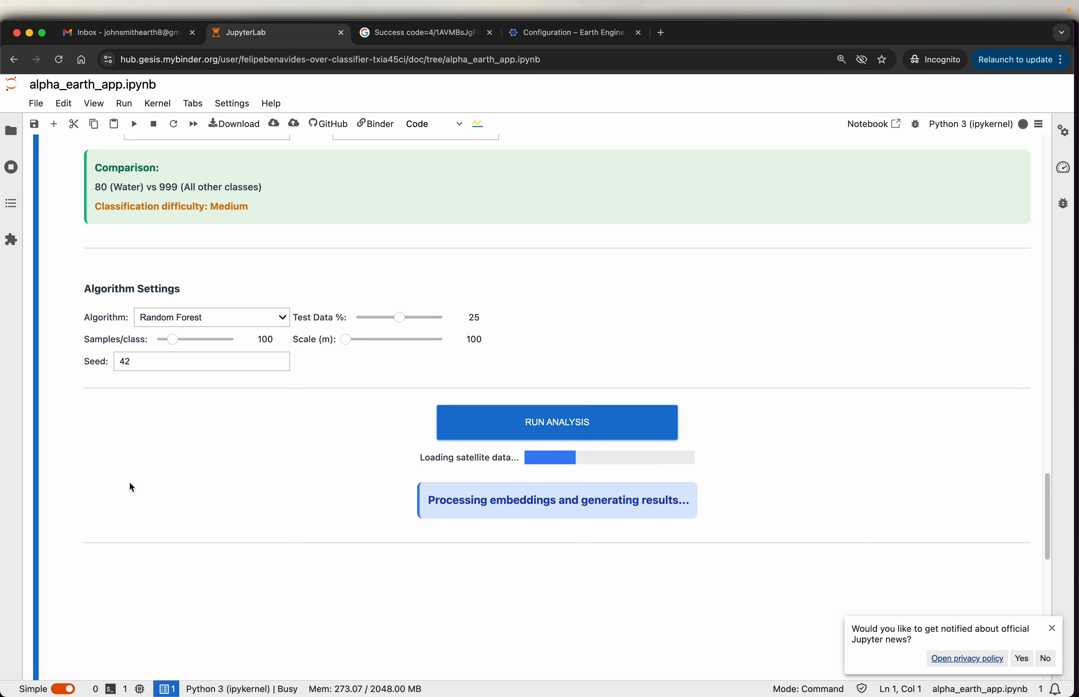
scroll(130, 483, "down", 3)
scroll(97, 508, "up", 5)
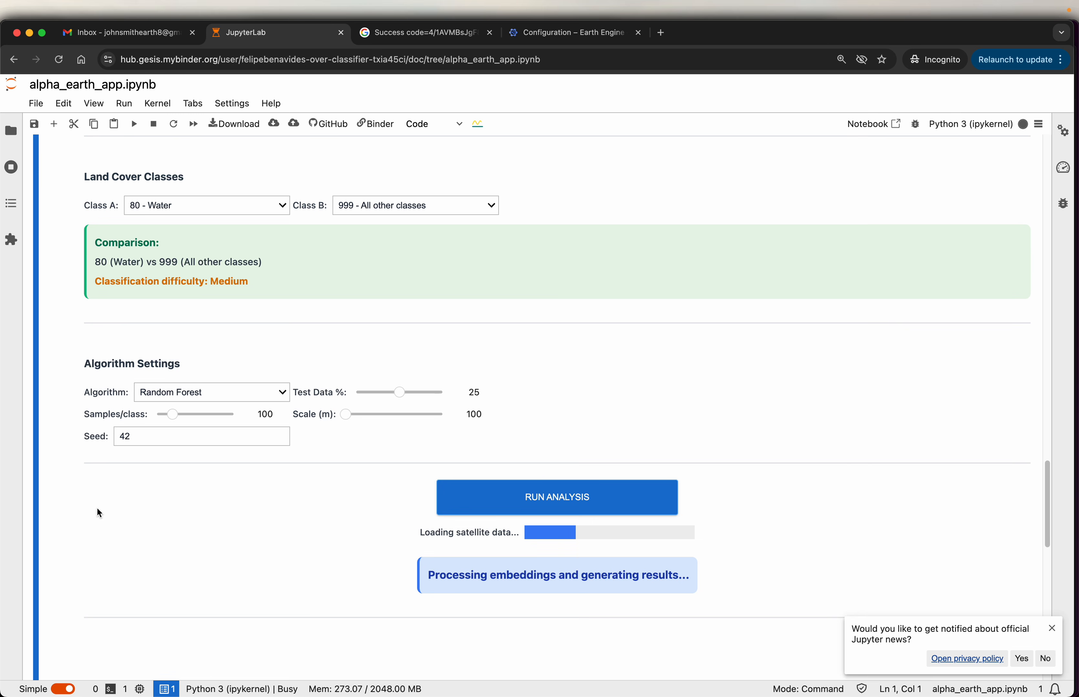
scroll(86, 520, "up", 2)
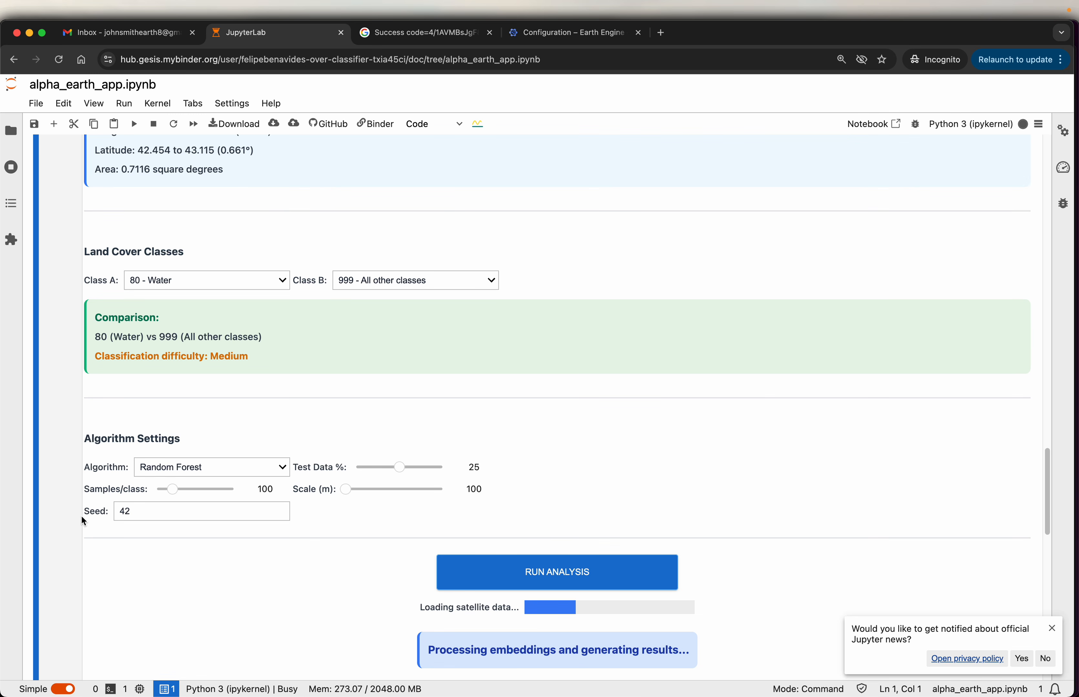
scroll(83, 521, "up", 10)
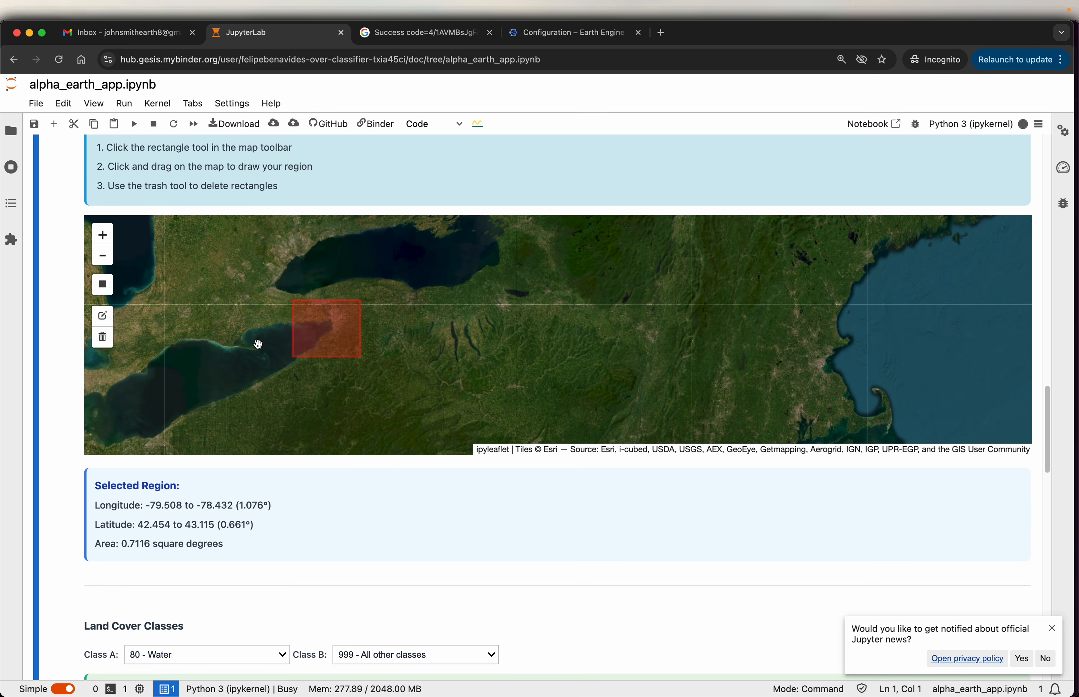
- Examine the classification metrics, confusion matrix, top three embeddings and embedding importance chart in the analysis results
scroll(69, 405, "down", 7)
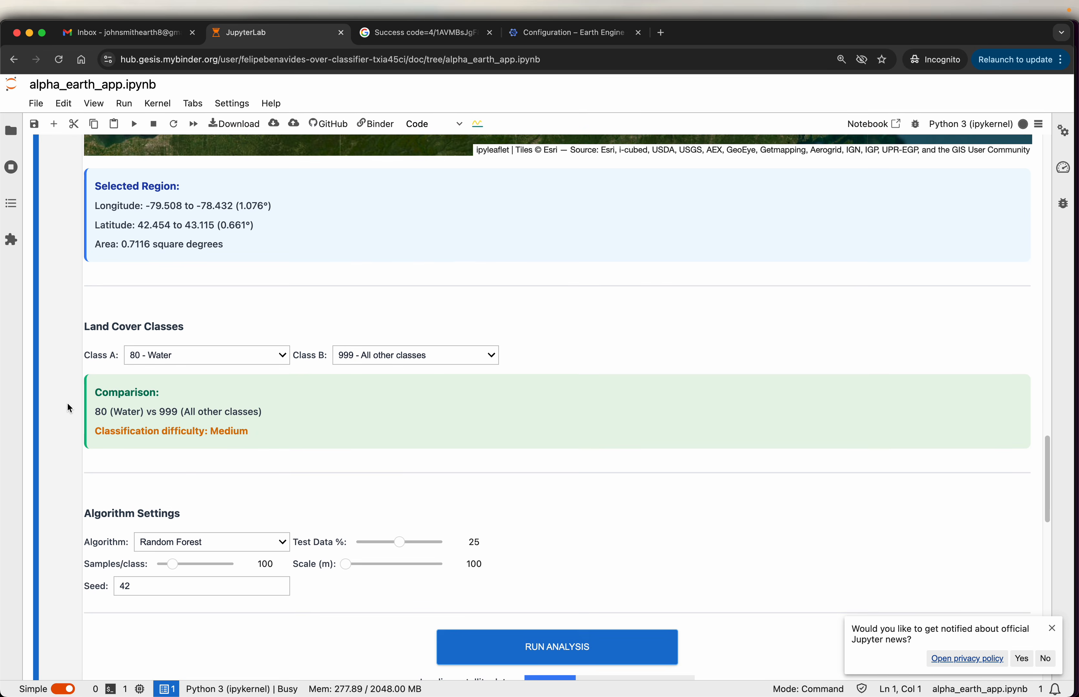
scroll(67, 403, "down", 2)
scroll(753, 448, "down", 7)
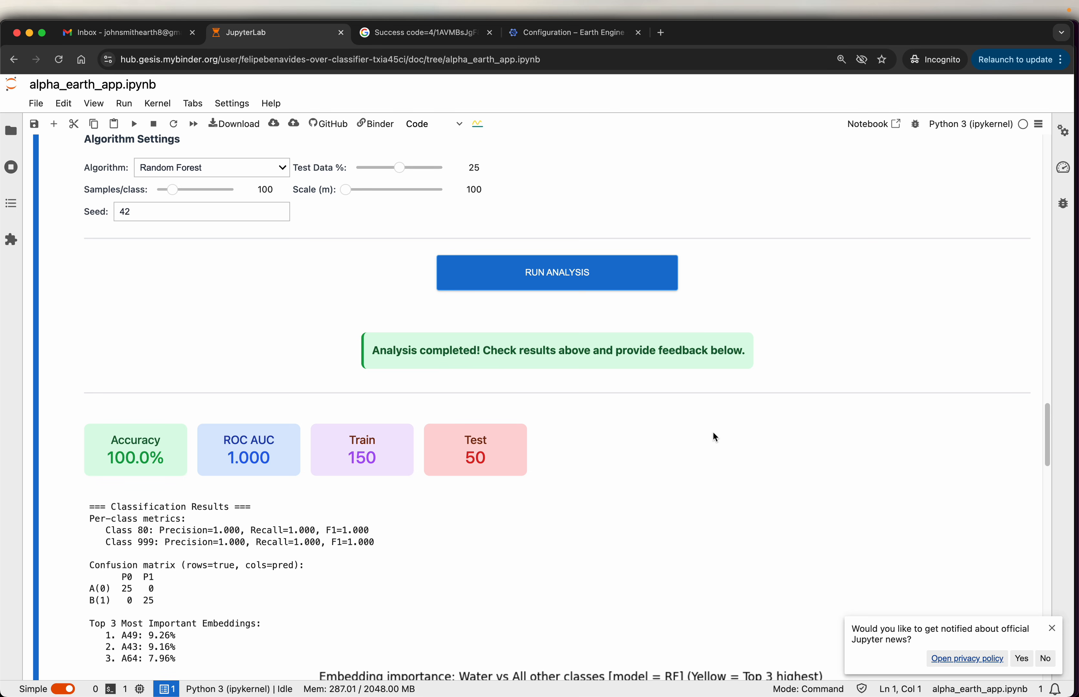
scroll(714, 436, "down", 5)
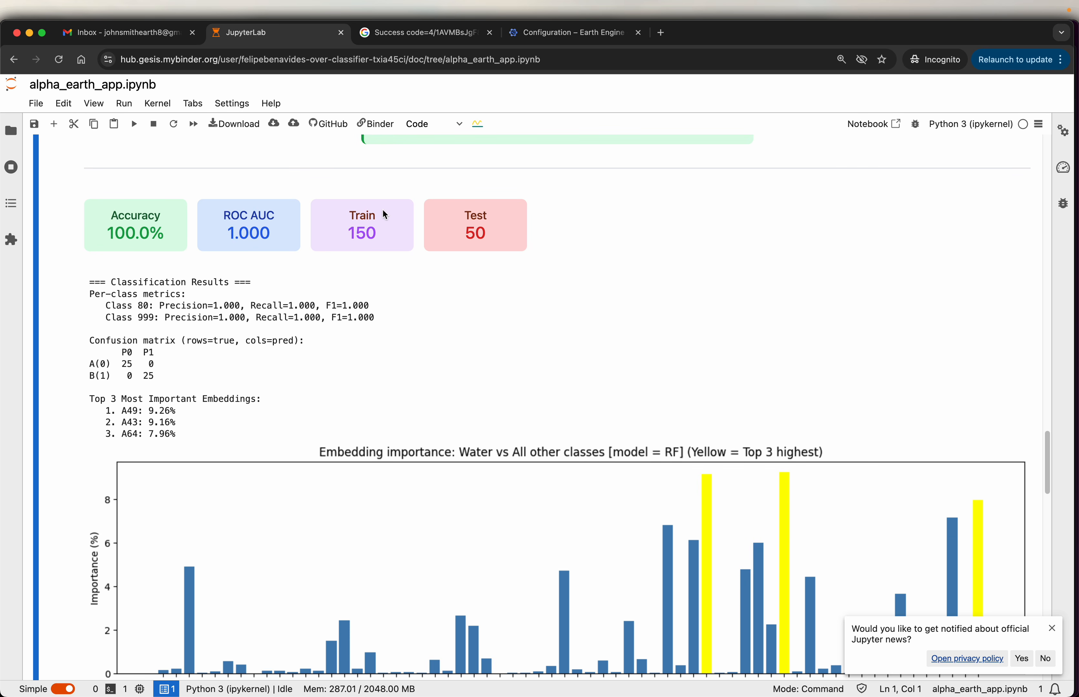
scroll(358, 267, "down", 2)
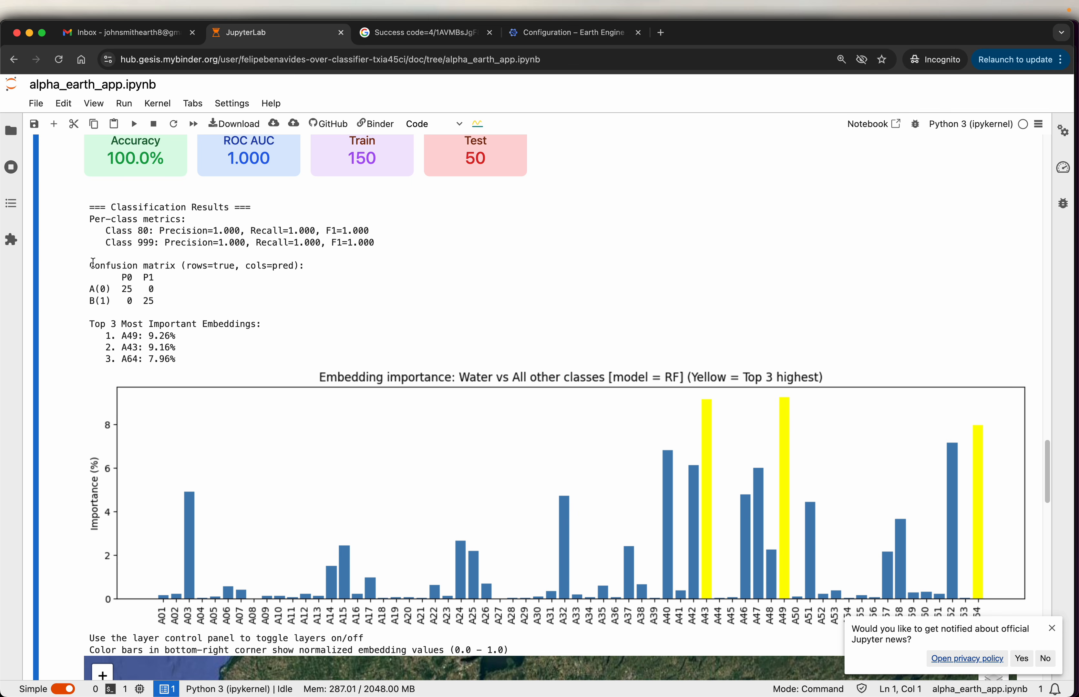
scroll(93, 263, "down", 2)
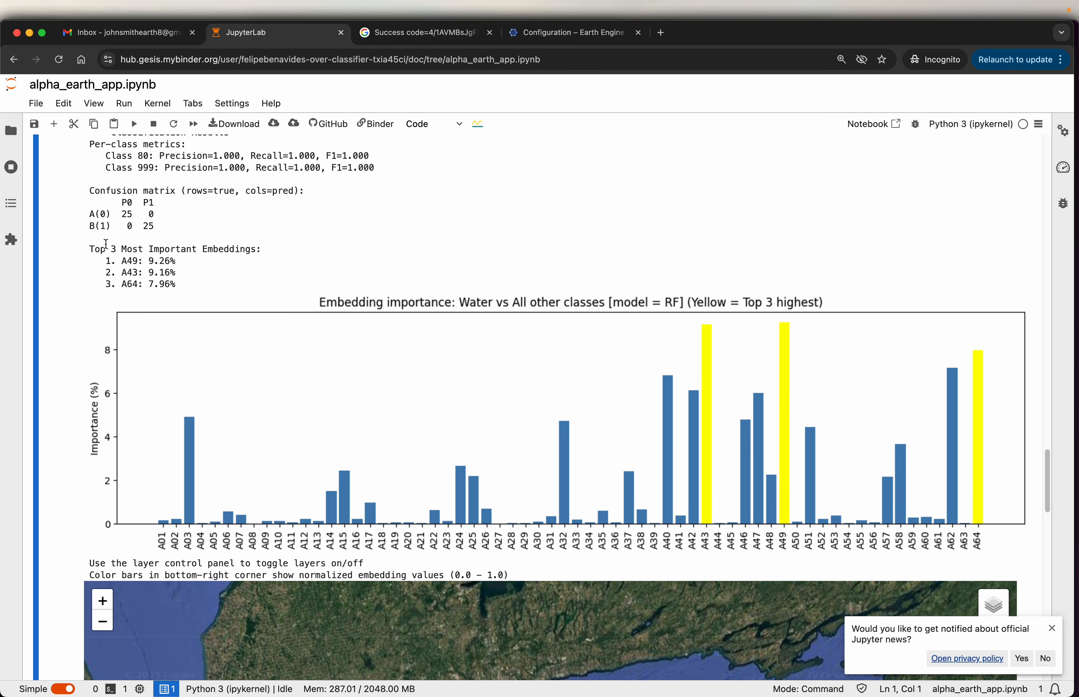
left_click_drag(92, 249, 276, 248)
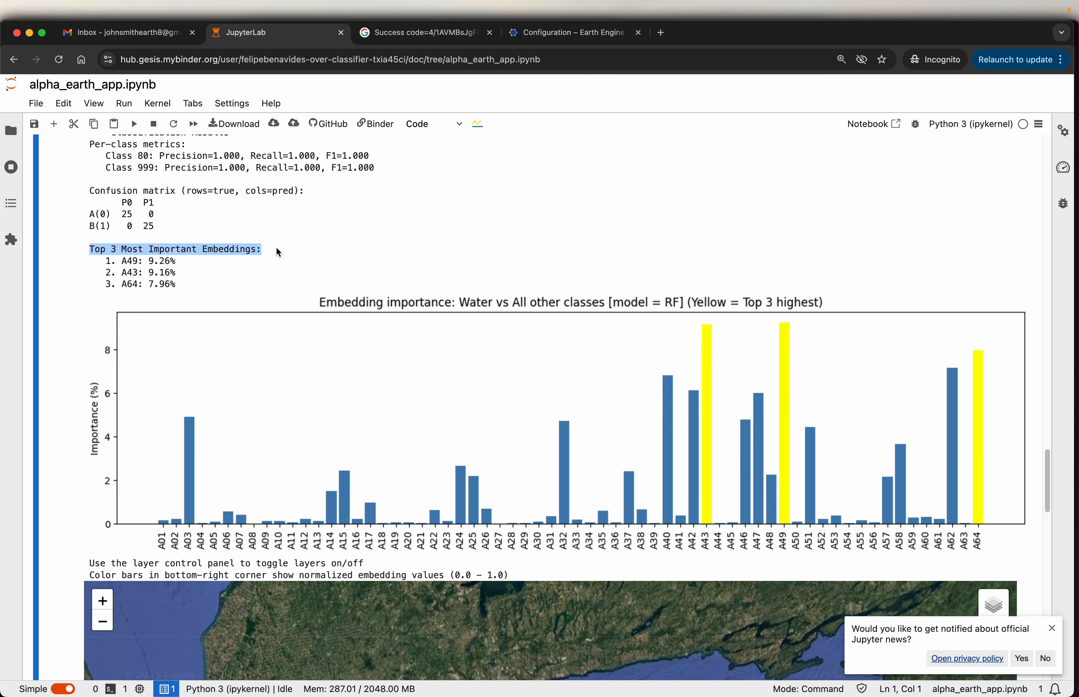
scroll(278, 251, "down", 2)
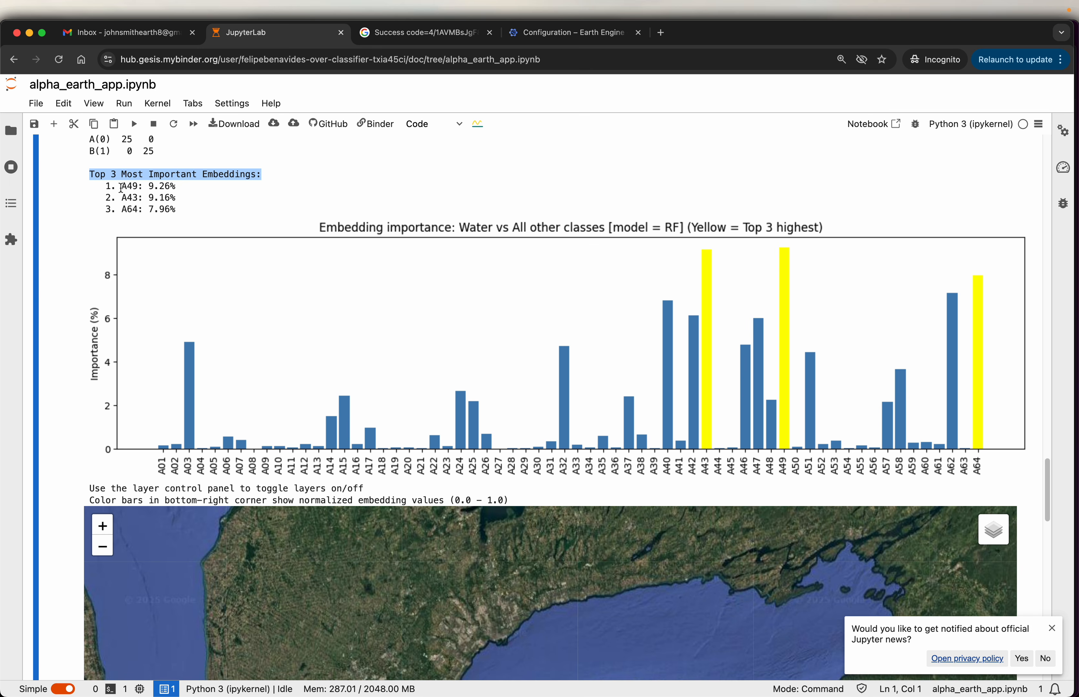
left_click_drag(121, 187, 177, 203)
scroll(389, 240, "down", 2)
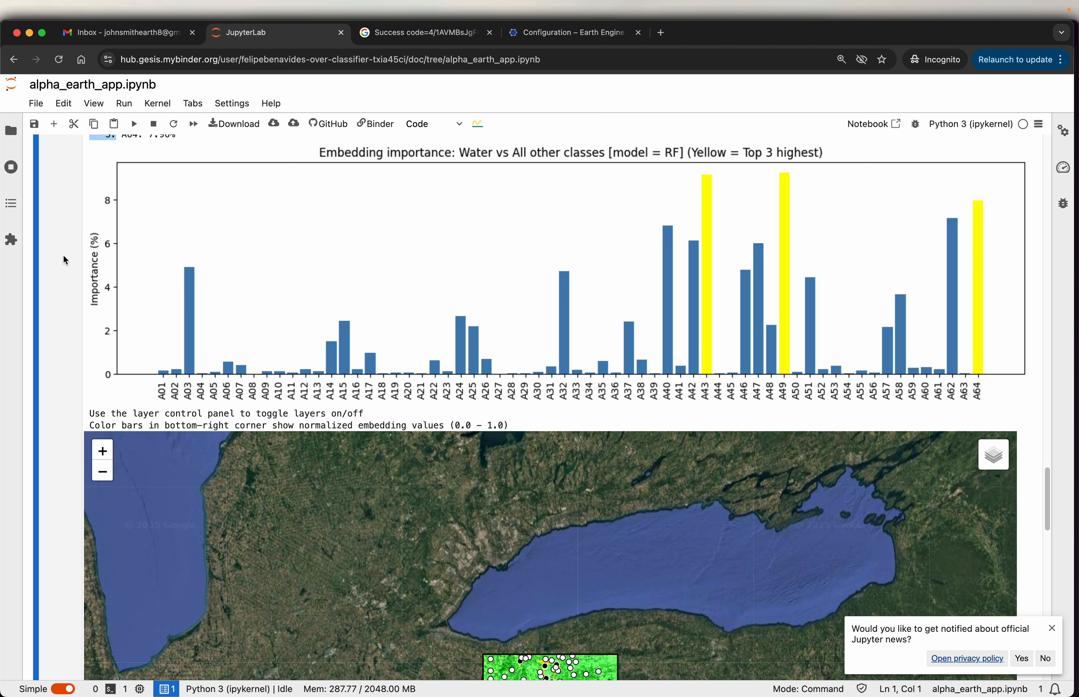
- Hide the A49, A43 and A64 embedding layers, both sample layers and the ROI boundary on the results map
scroll(75, 252, "down", 5)
scroll(73, 247, "down", 2)
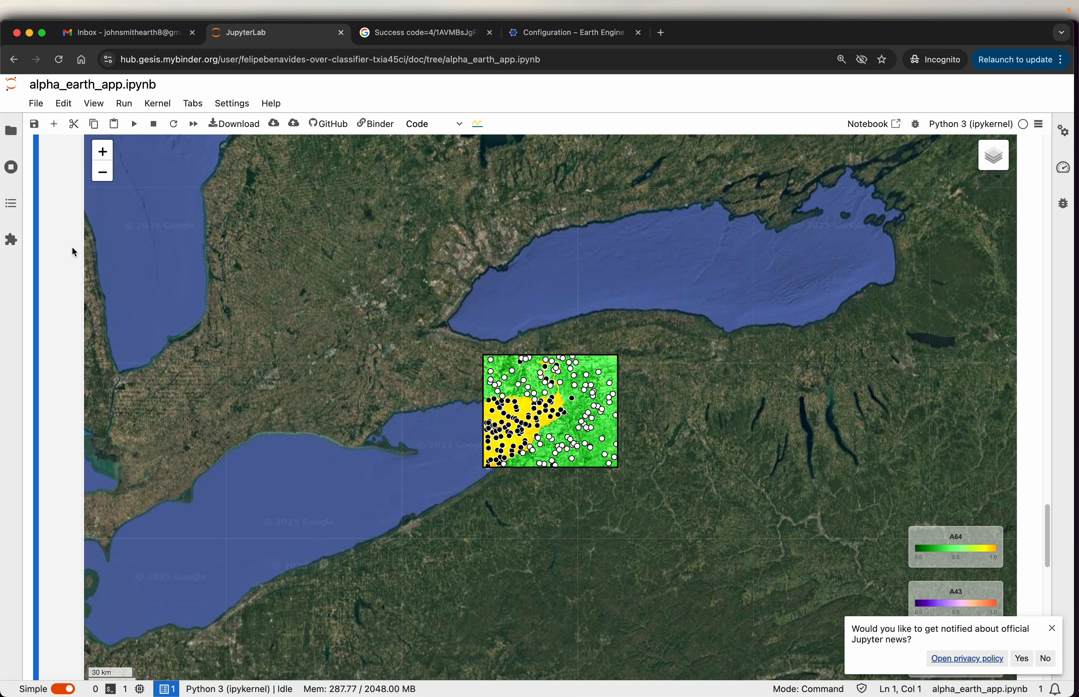
scroll(558, 402, "up", 2)
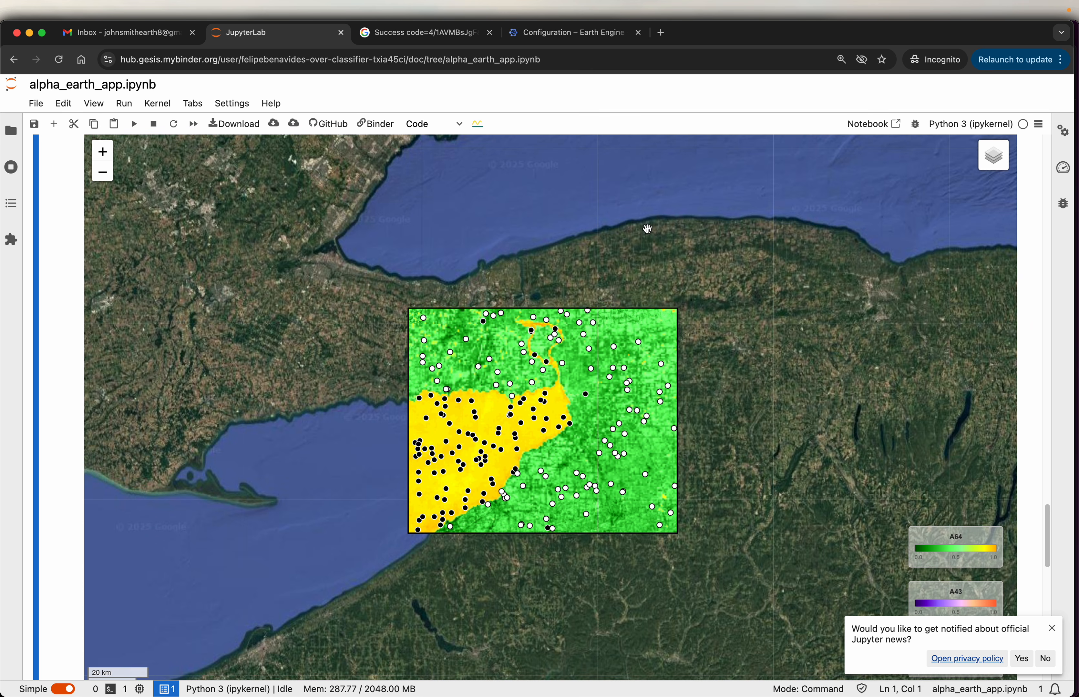
mouse_move(1000, 173)
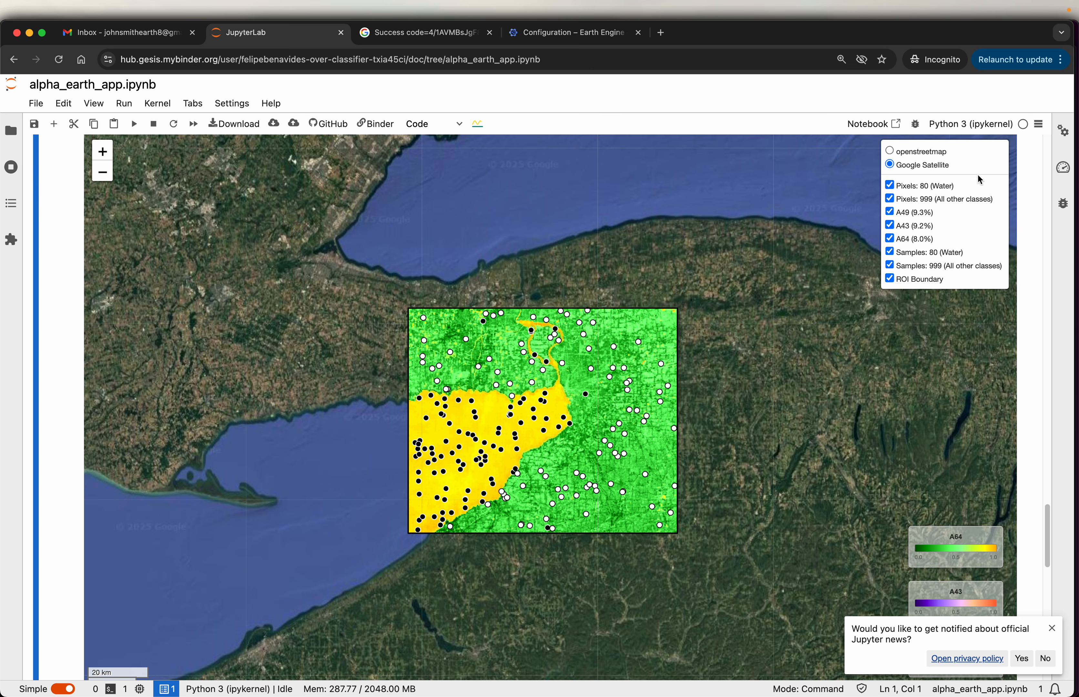
left_click(895, 212)
left_click(892, 225)
left_click(890, 252)
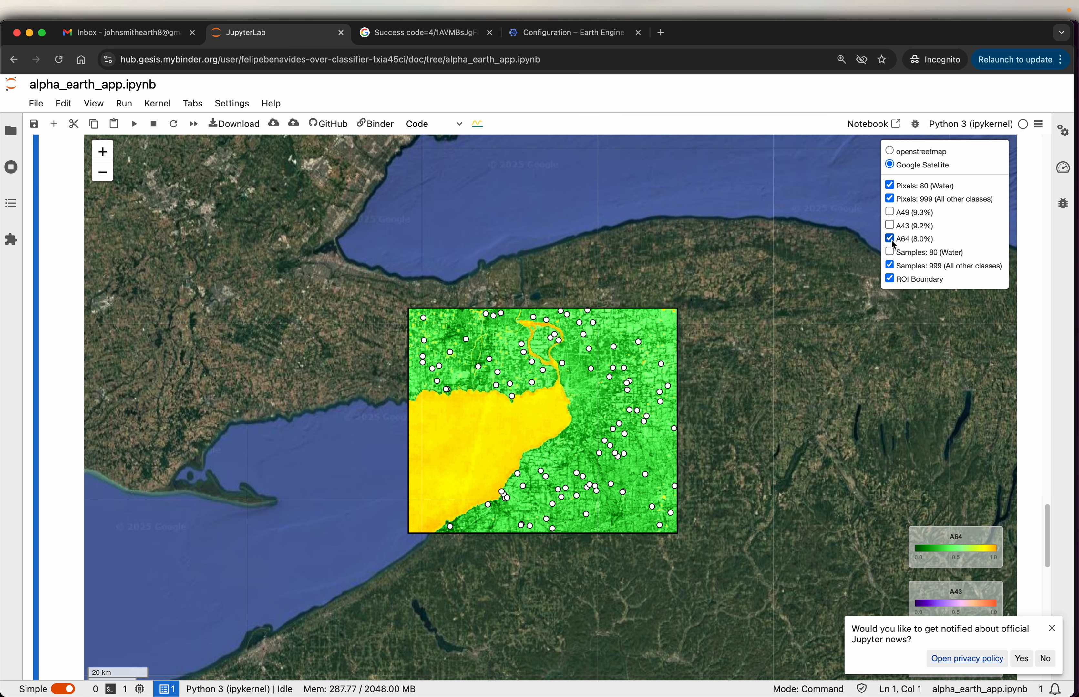
left_click(889, 239)
left_click(890, 265)
left_click(889, 278)
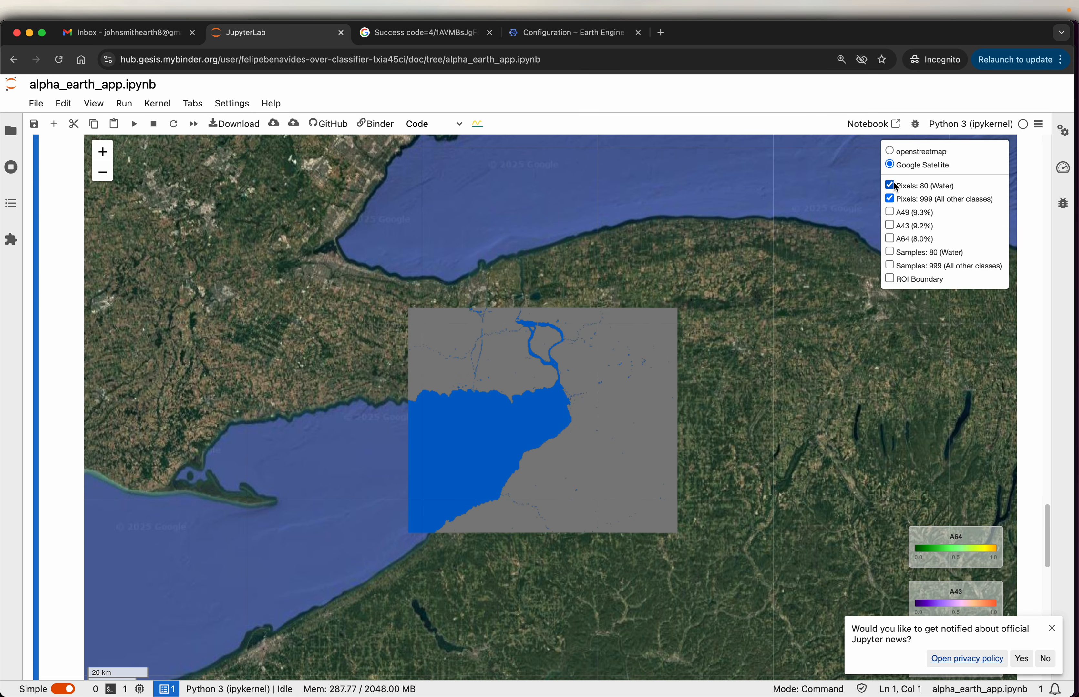
- Show the Water pixels alone, switch to the pixels of all other classes, and leave both pixel layers hidden
left_click(890, 199)
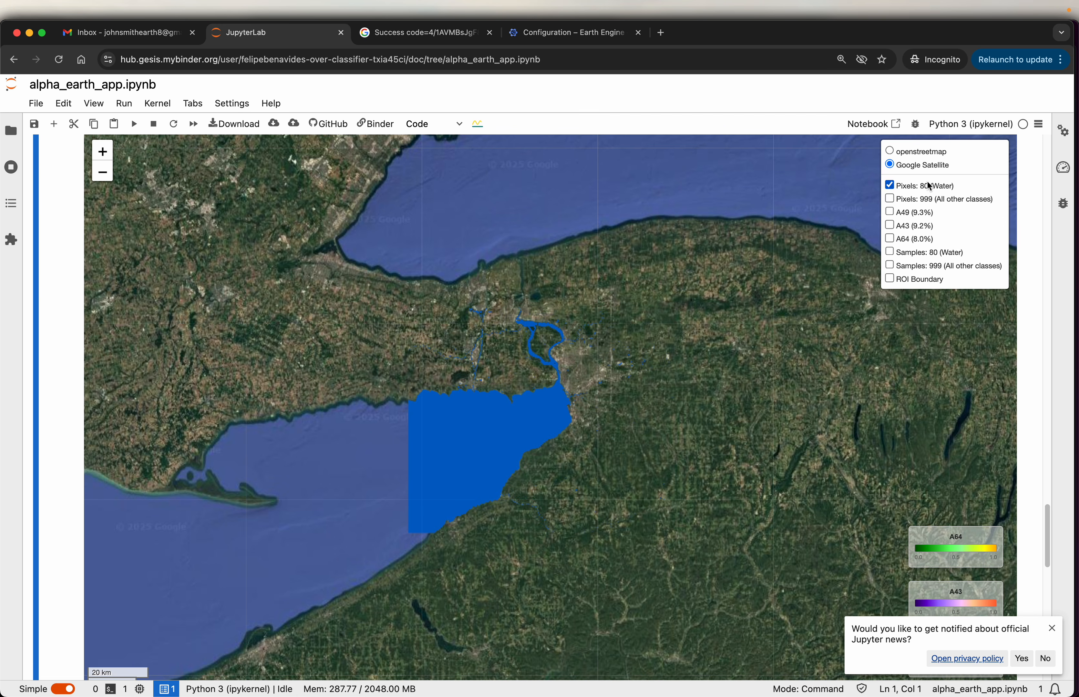
left_click(889, 185)
left_click(891, 198)
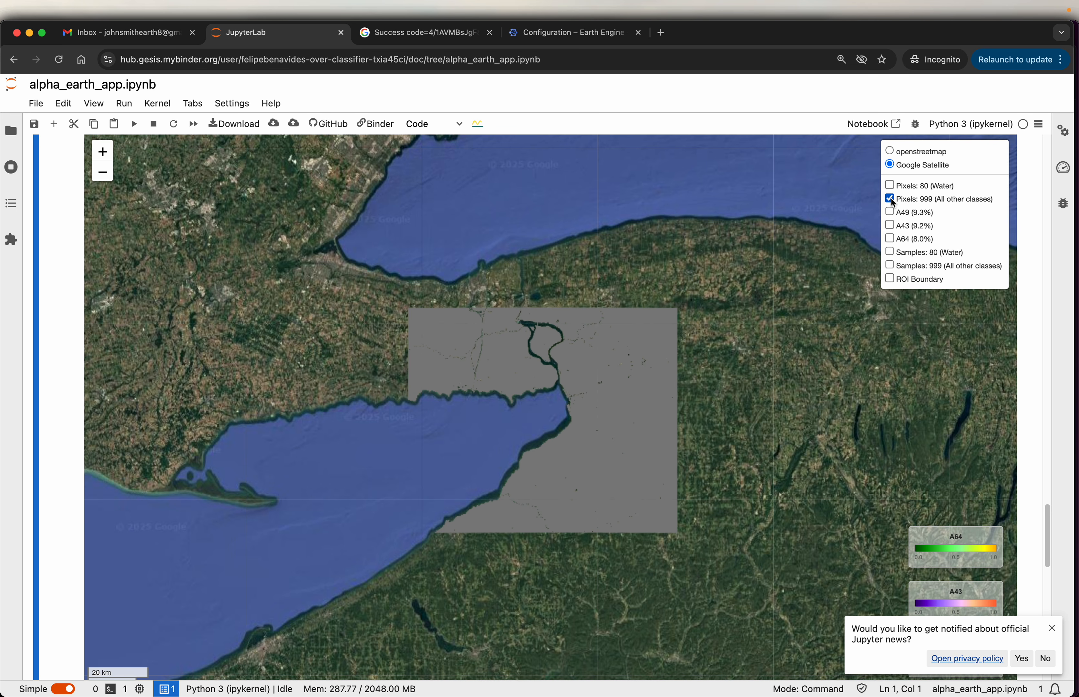
left_click(889, 199)
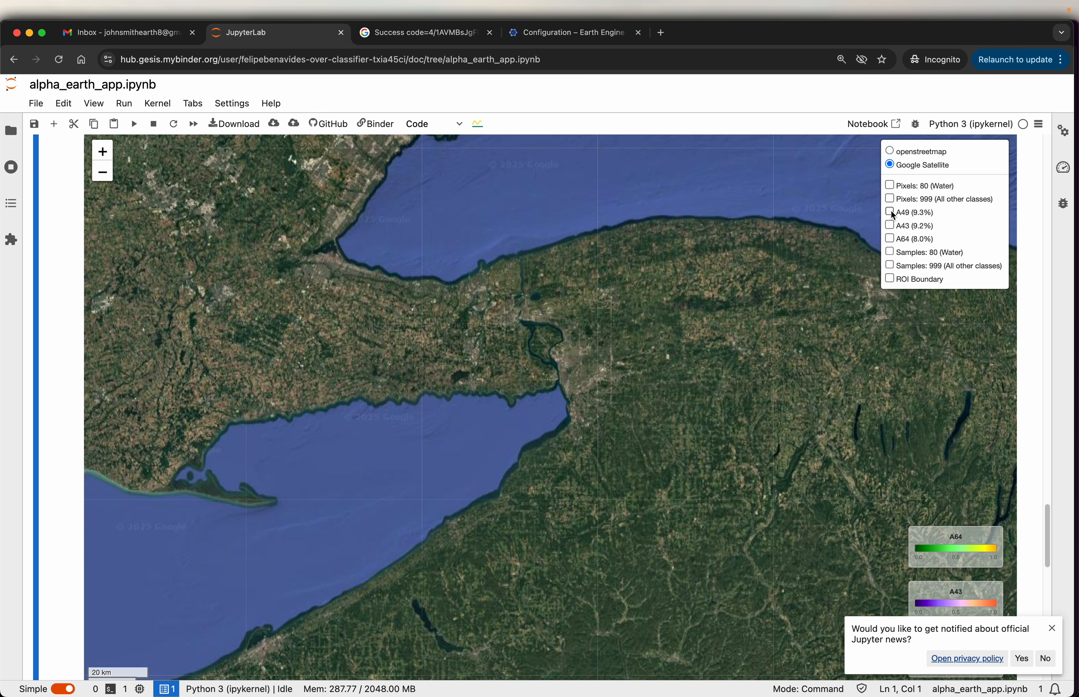
- View the A49, A43 and A64 embedding layers one at a time on the results map, hiding each after viewing
left_click(890, 212)
scroll(548, 393, "up", 2)
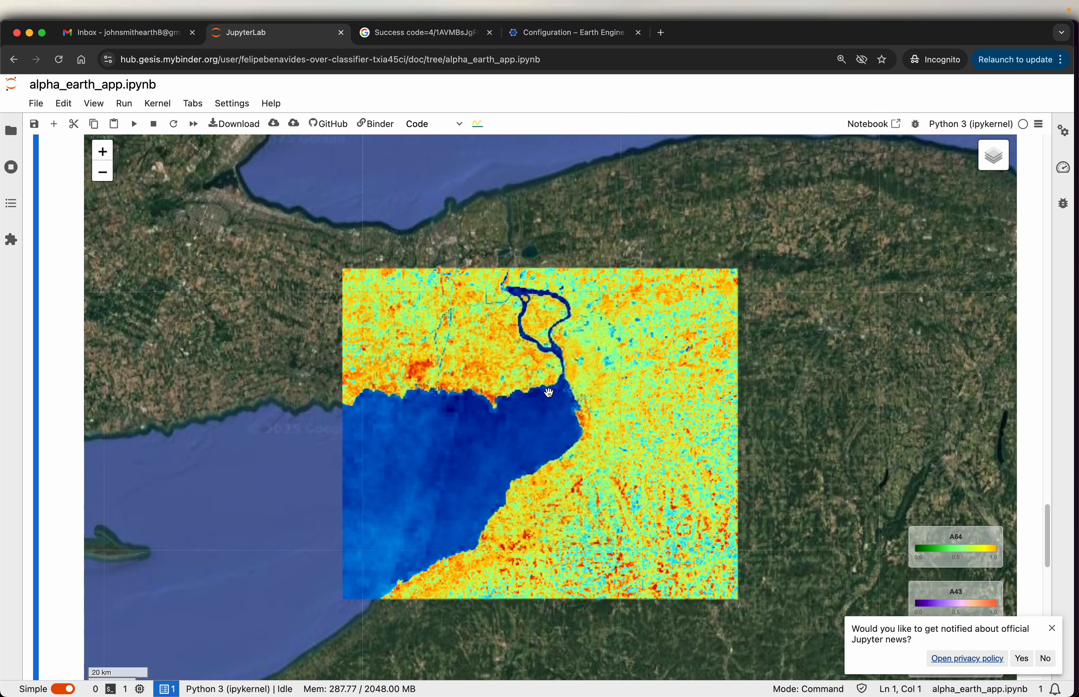
mouse_move(991, 156)
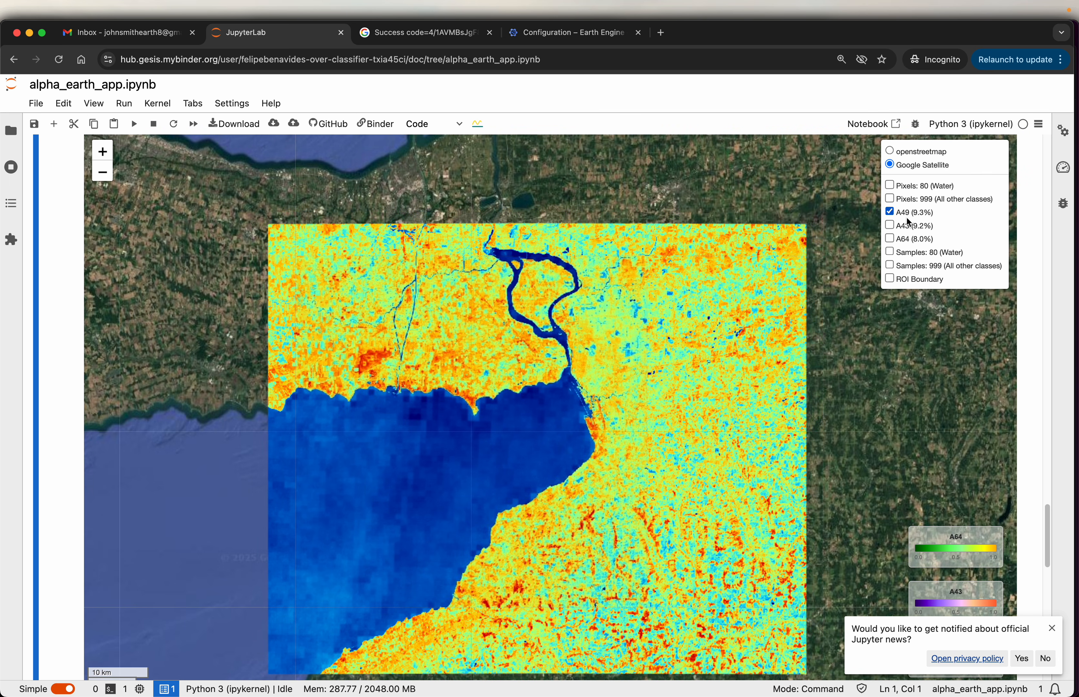
left_click(889, 225)
left_click(890, 212)
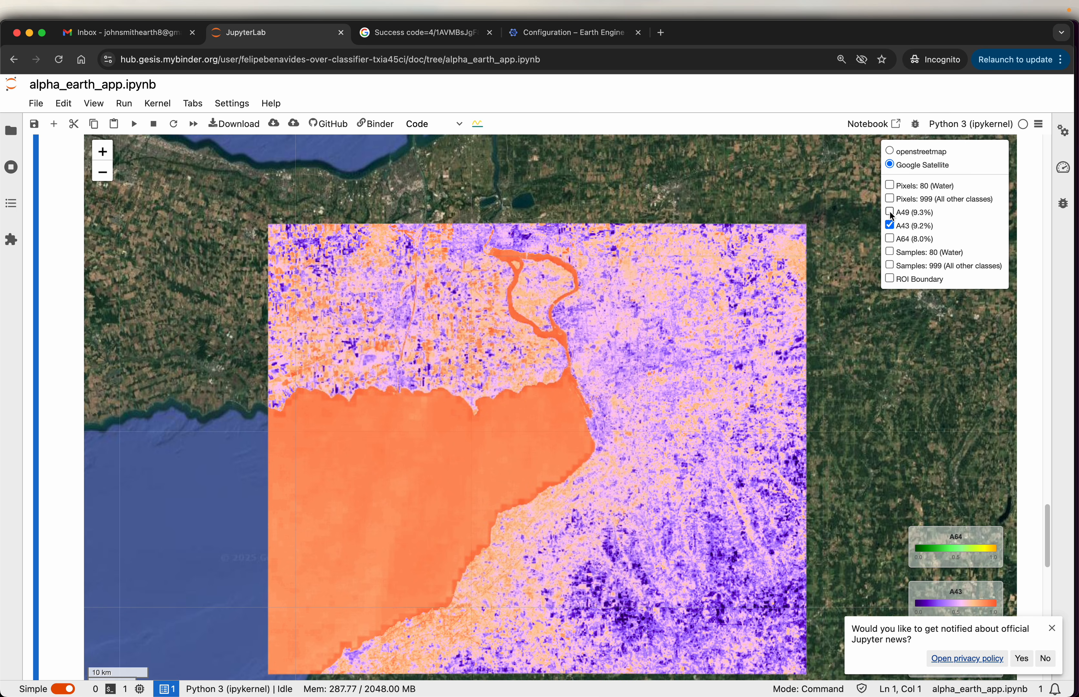
left_click(889, 225)
left_click(890, 239)
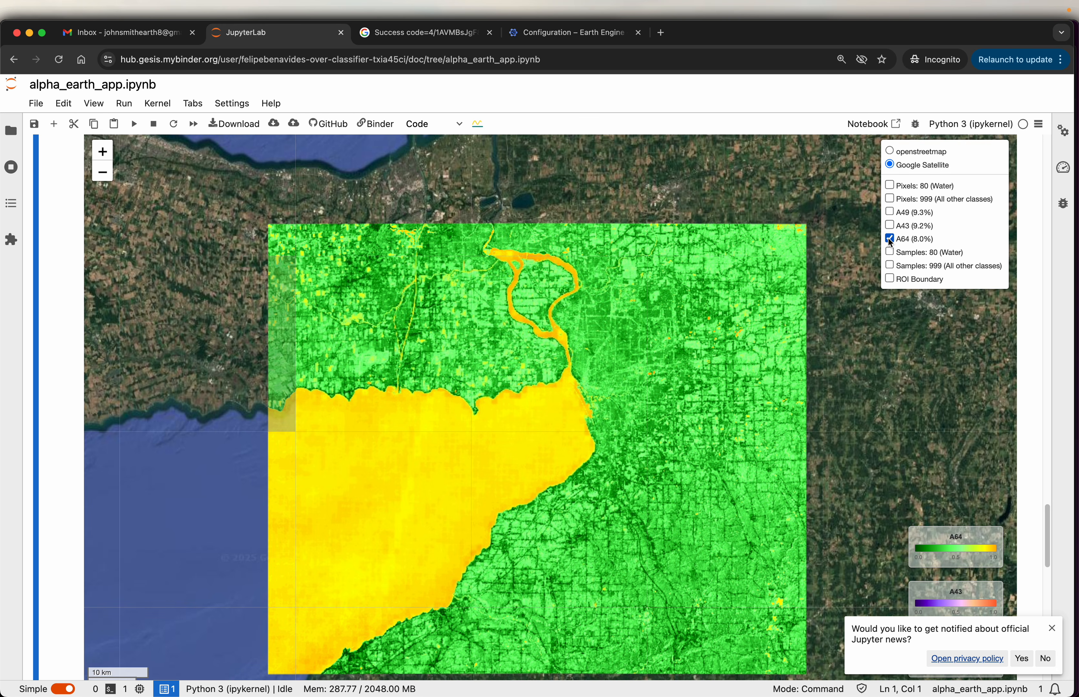
left_click(889, 240)
- View the Water samples and the samples of all other classes separately, and leave only the ROI boundary layer displayed
left_click(889, 253)
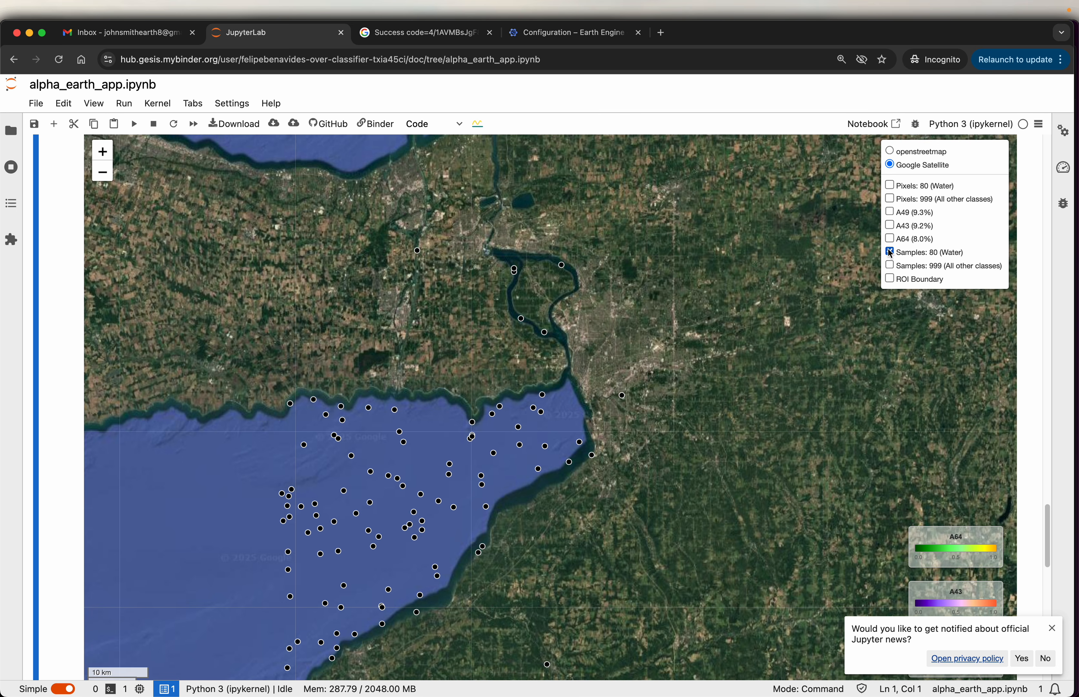
left_click(890, 253)
left_click(888, 266)
left_click_drag(620, 412, 632, 350)
mouse_move(1004, 167)
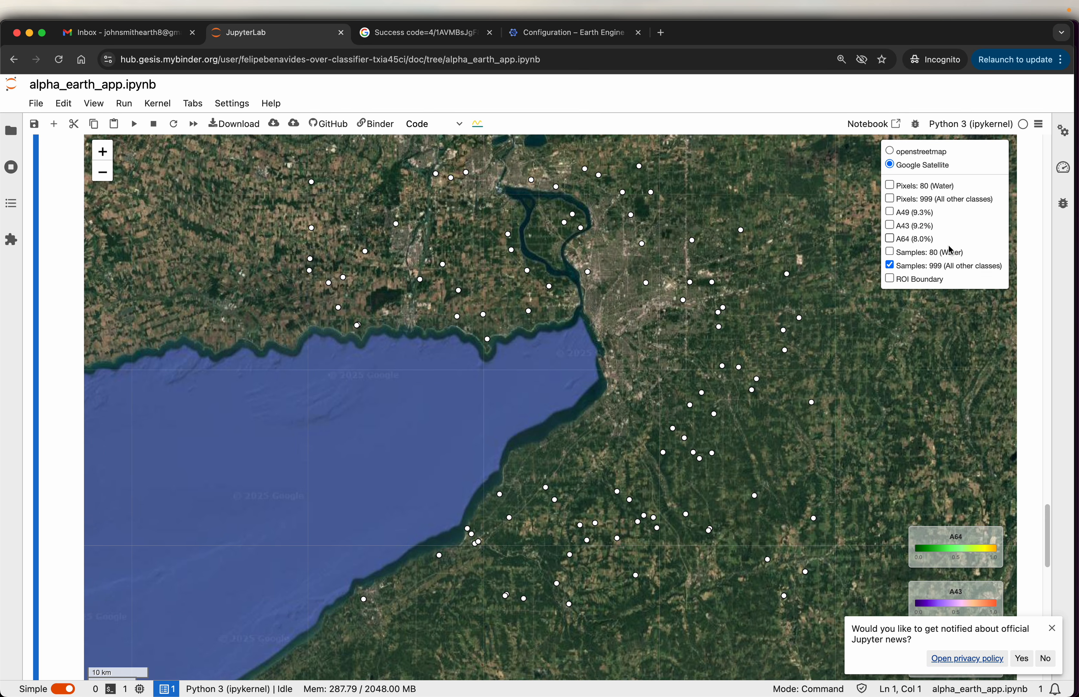
left_click(889, 265)
left_click(889, 278)
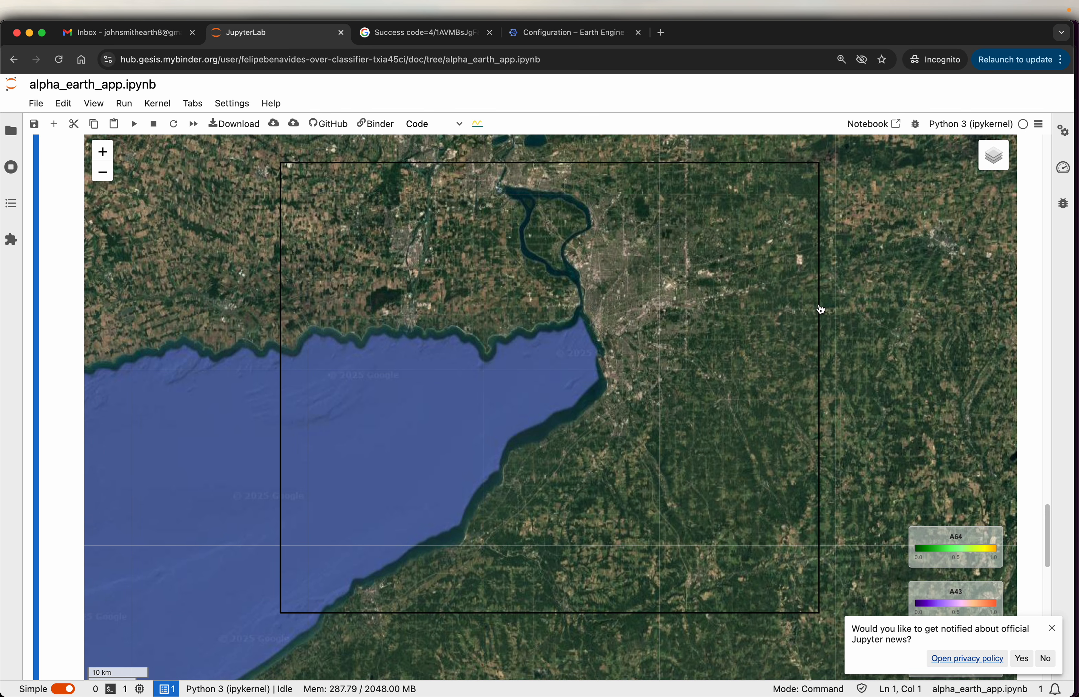
scroll(820, 309, "down", 2)
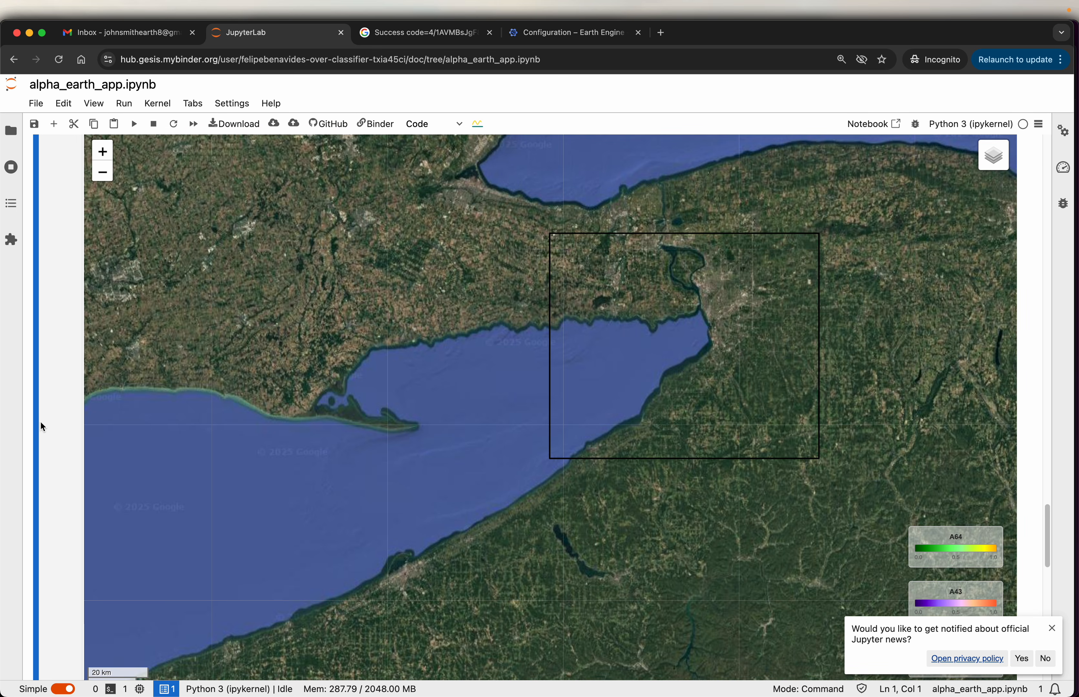
- Generate the download links for the top 3 embedding rasters and review the download instructions
scroll(52, 413, "down", 7)
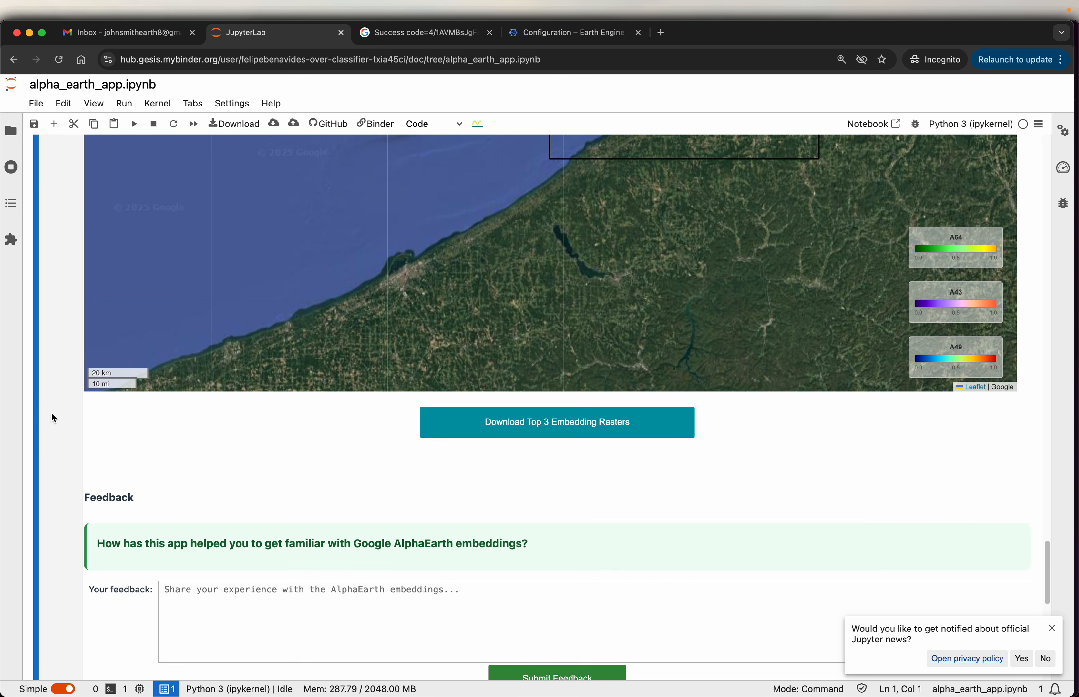
scroll(51, 418, "down", 2)
left_click(575, 360)
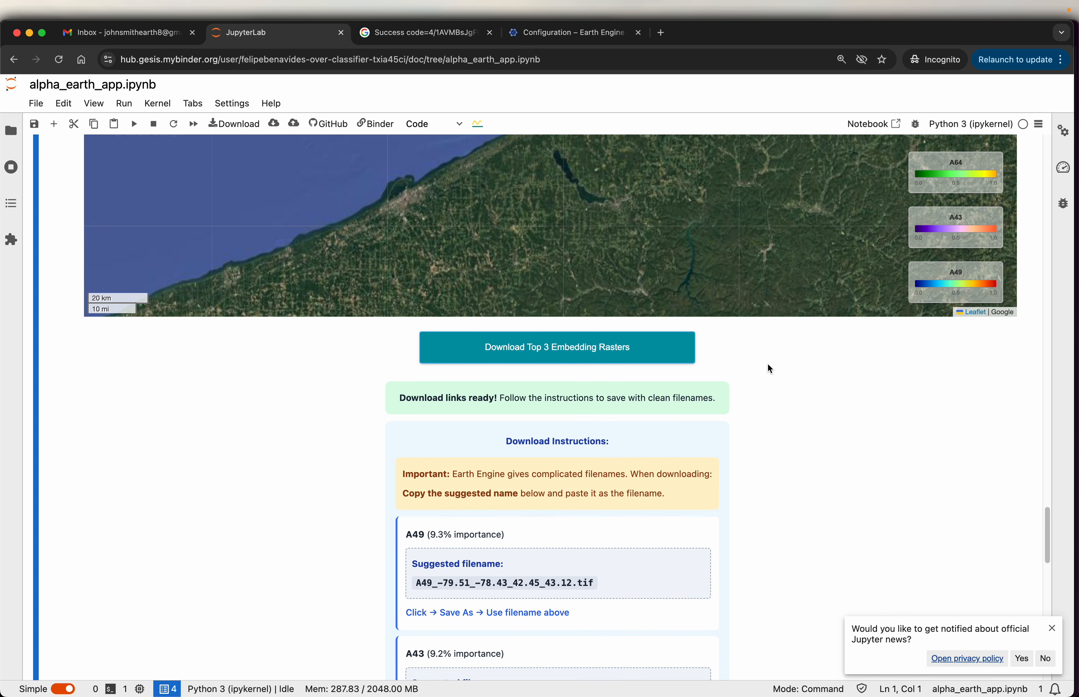
scroll(752, 367, "down", 2)
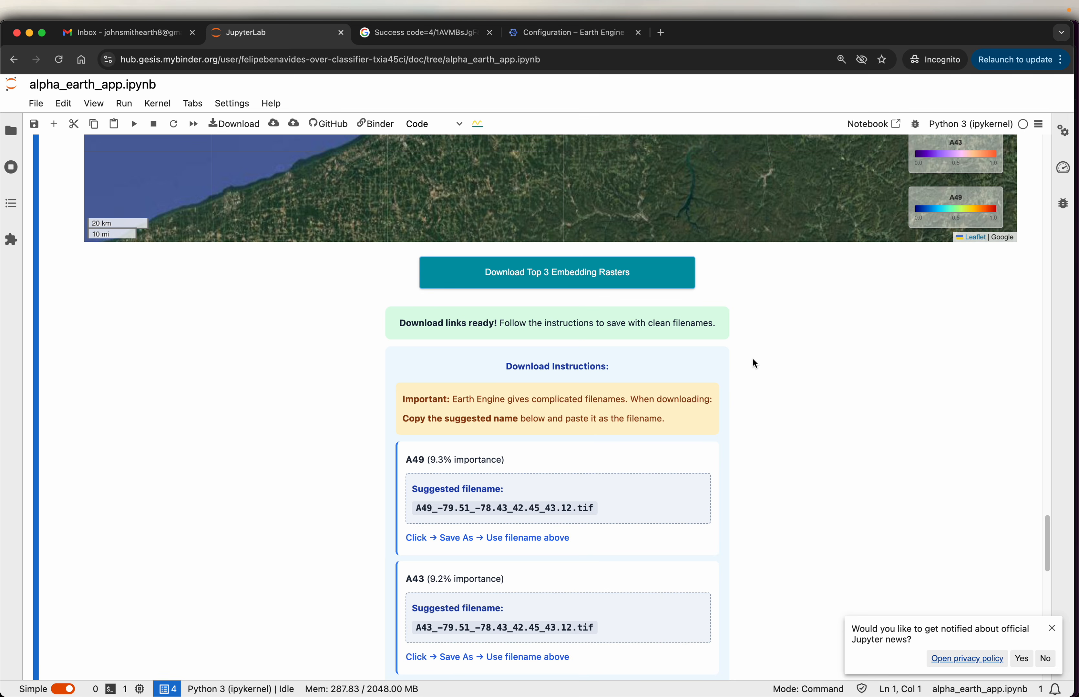
- Activate the feedback field about getting familiar with the Google AlphaEarth embeddings for text entry
scroll(752, 360, "down", 12)
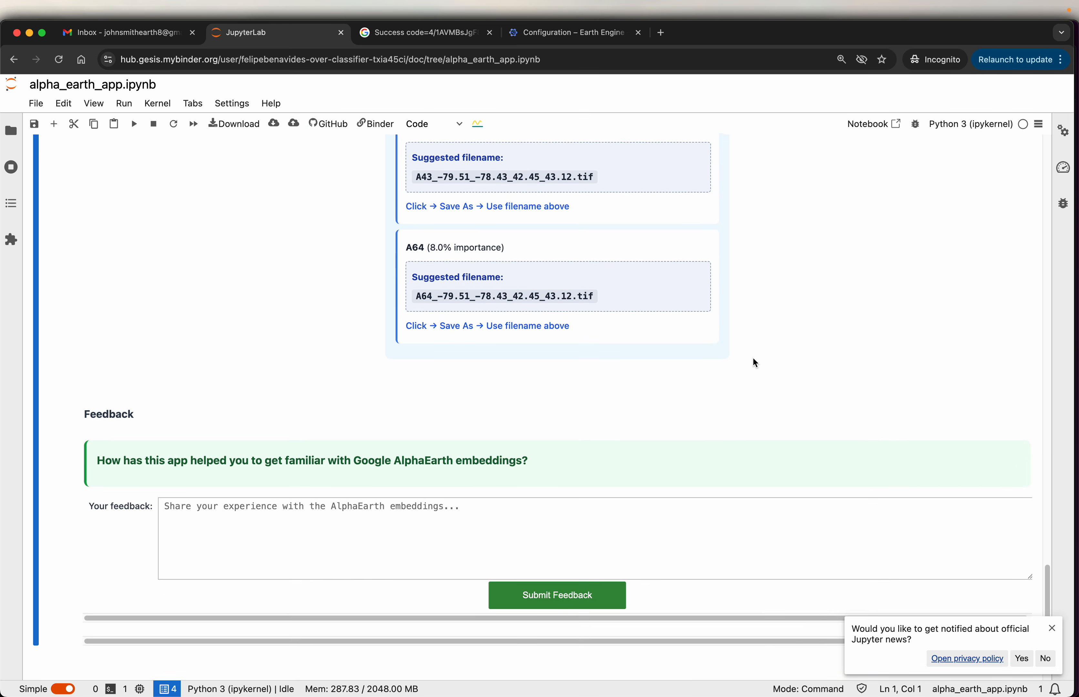
scroll(754, 362, "down", 3)
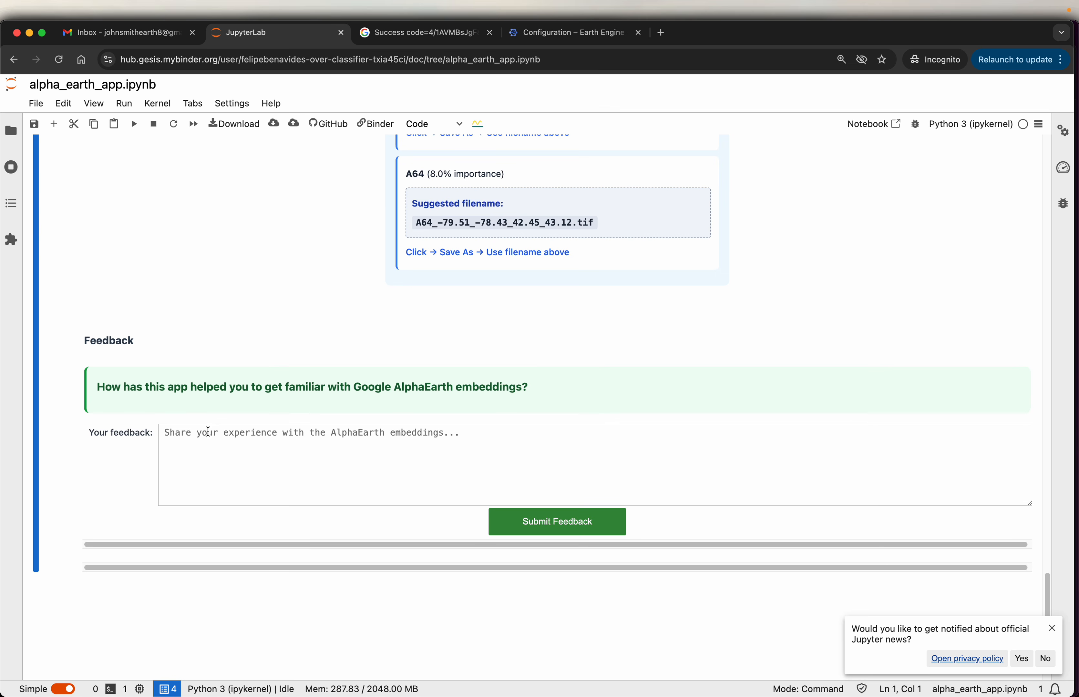
left_click(206, 439)
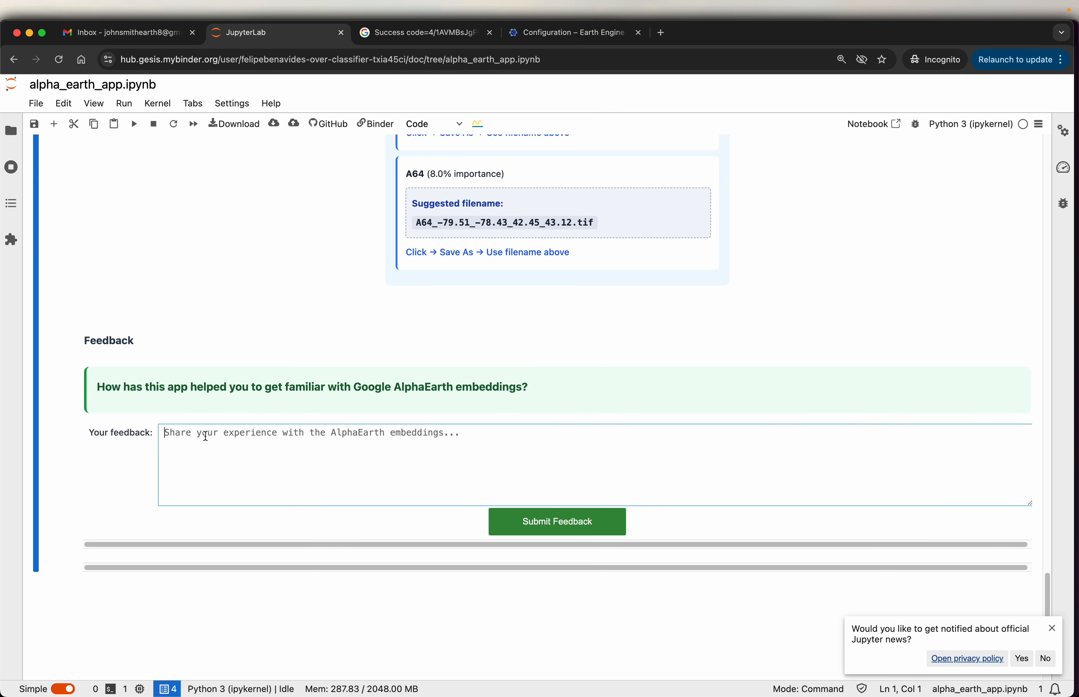